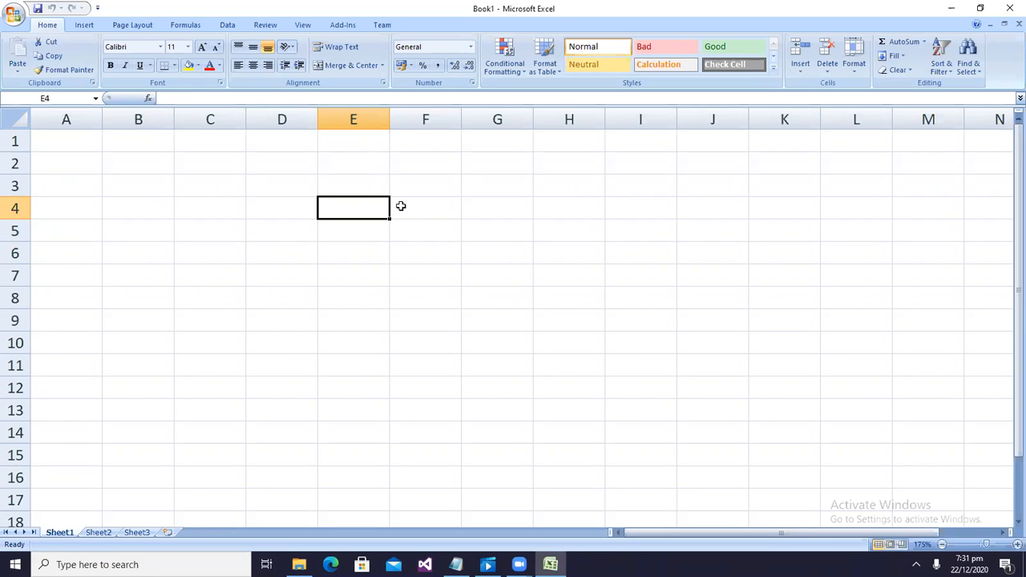
Insert a WordArt title reading "Invoice Sheet" in the black gradient style and place it over rows 3 to 5
{"action": "left_click", "coordinate": [85, 25]}
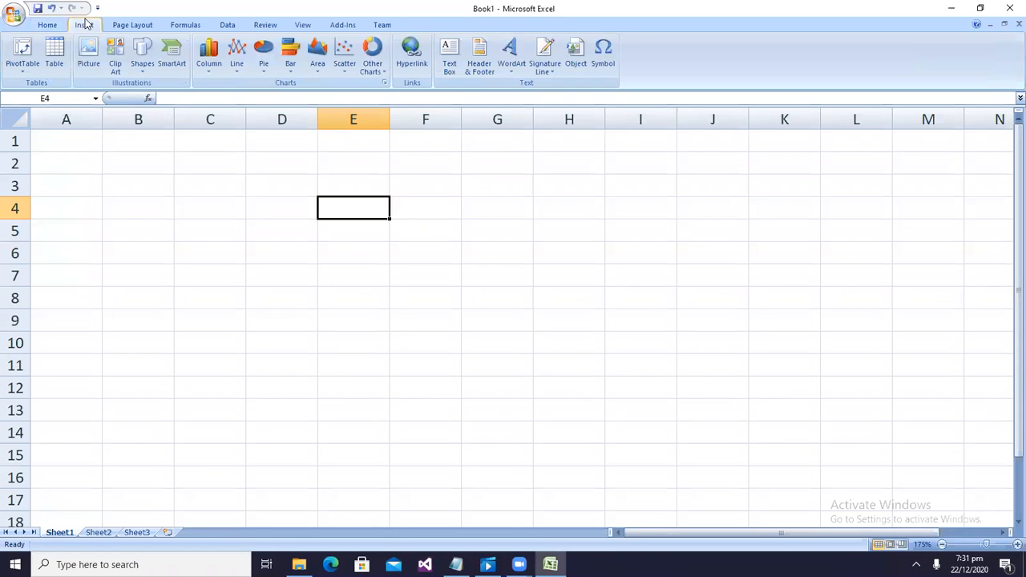
{"action": "left_click", "coordinate": [506, 71]}
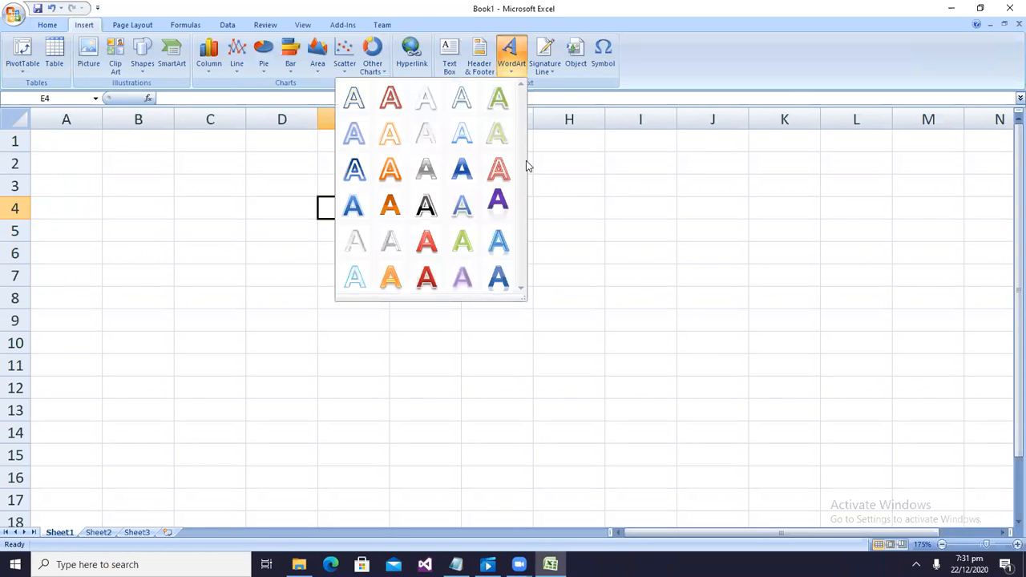
{"action": "left_click", "coordinate": [426, 205]}
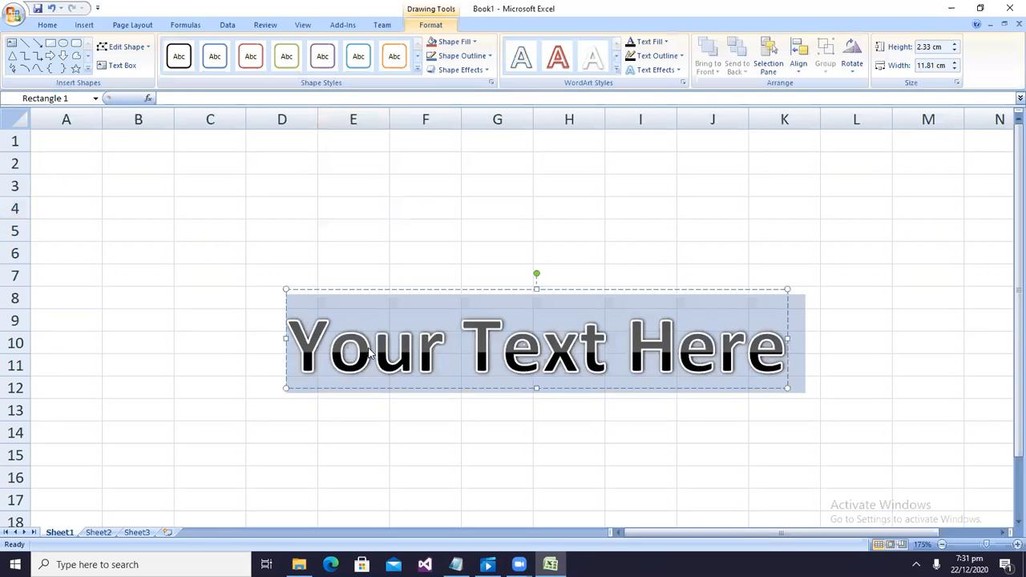
{"action": "type", "text": "Invoic"}
{"action": "key", "text": "BackSpace"}
{"action": "type", "text": "voic"}
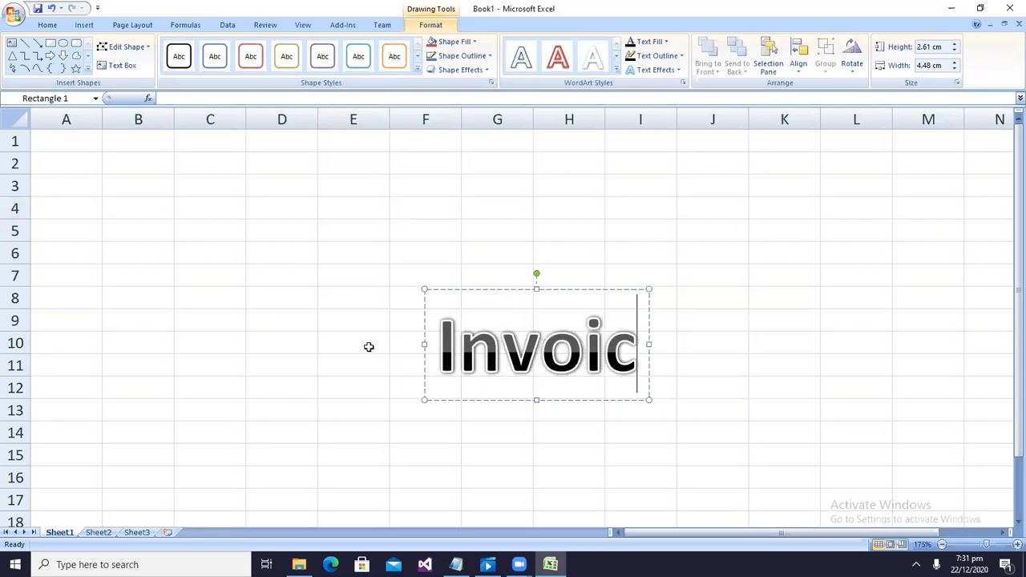
{"action": "type", "text": "e Sheet"}
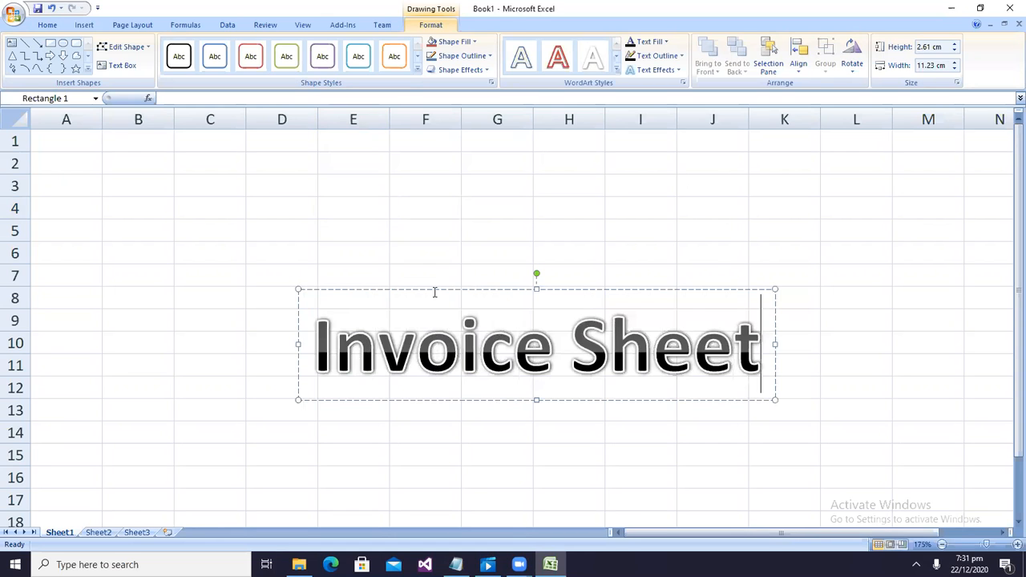
{"action": "left_click_drag", "start_coordinate": [434, 290], "coordinate": [419, 154]}
{"action": "left_click", "coordinate": [211, 296]}
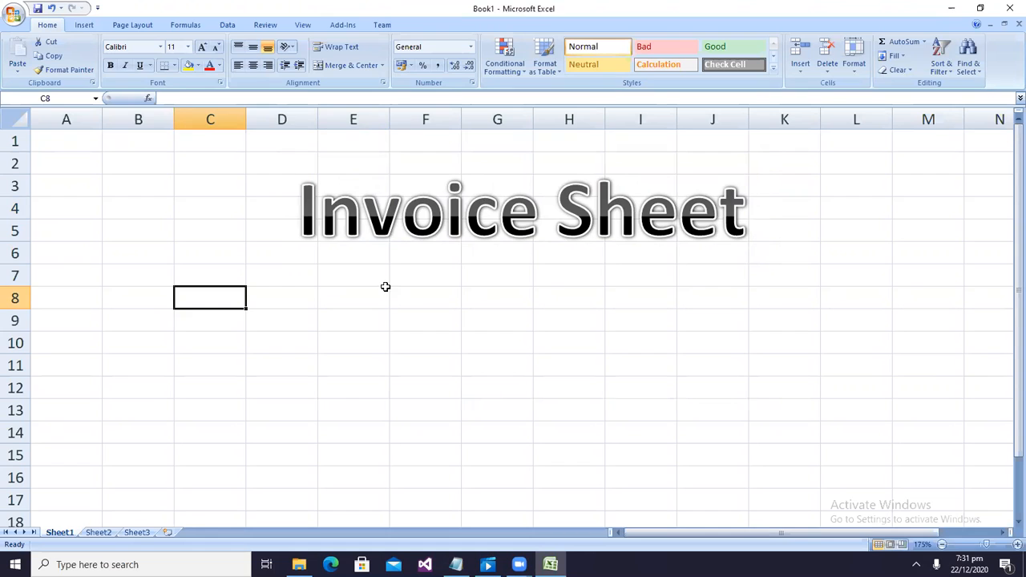
Merge the cells D7:J9 across each row and apply all borders to them
{"action": "left_click_drag", "start_coordinate": [296, 277], "coordinate": [737, 322]}
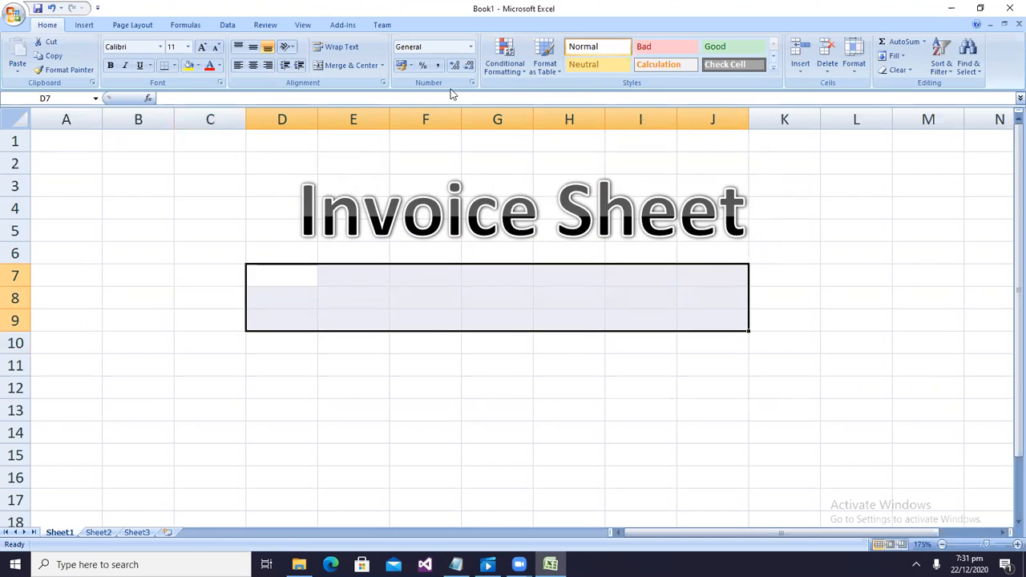
{"action": "left_click", "coordinate": [383, 66]}
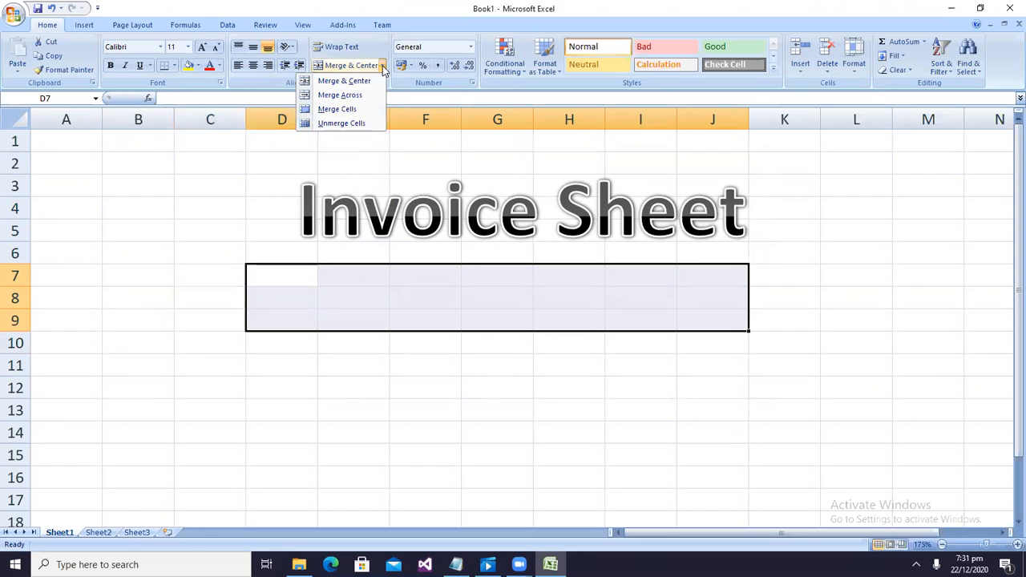
{"action": "left_click", "coordinate": [348, 96]}
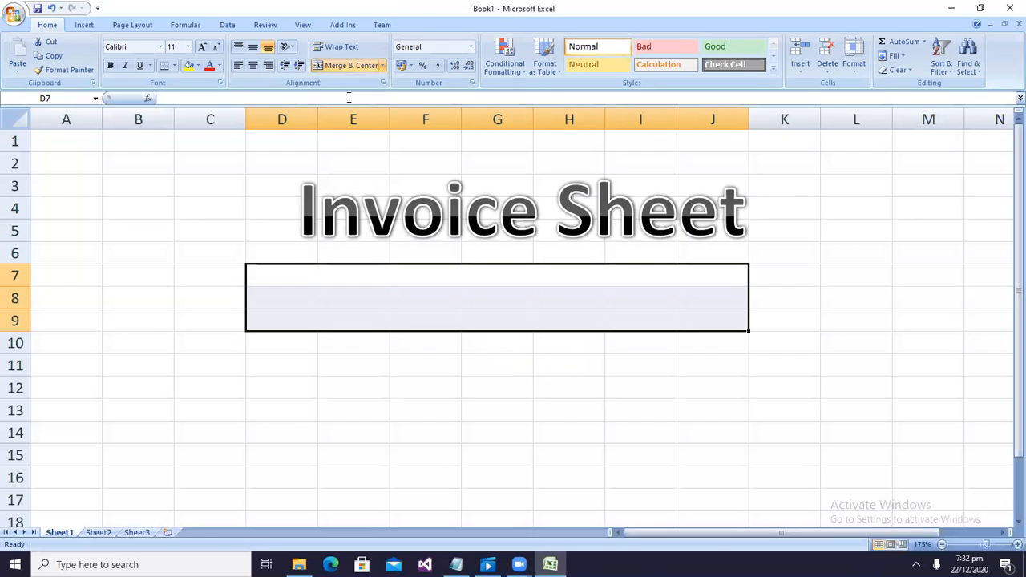
{"action": "left_click", "coordinate": [173, 66]}
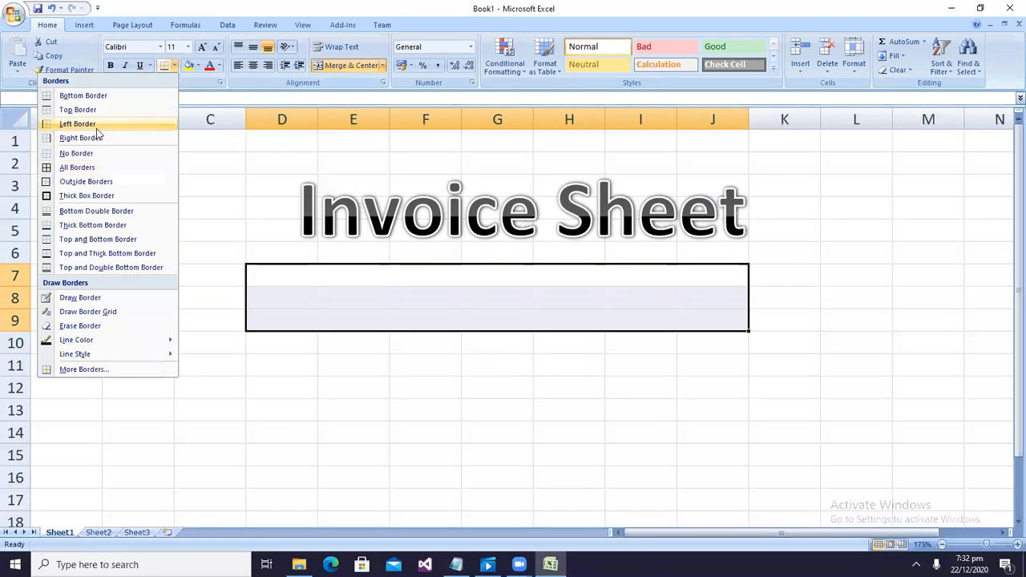
{"action": "left_click", "coordinate": [89, 168]}
Enter the label "Recipient's Name:" in the first merged row, D7
{"action": "left_click", "coordinate": [274, 275]}
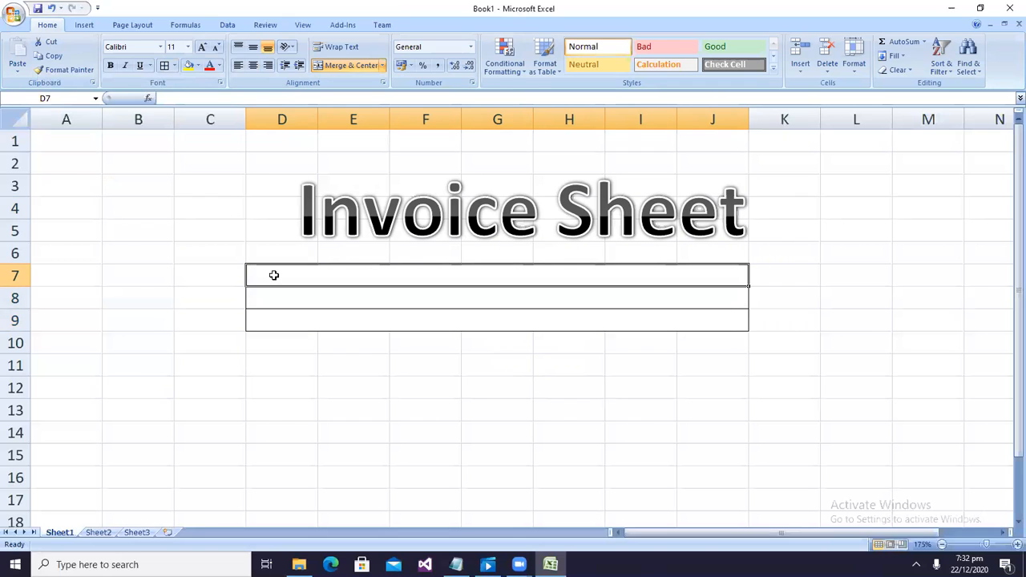
{"action": "type", "text": "Reci"}
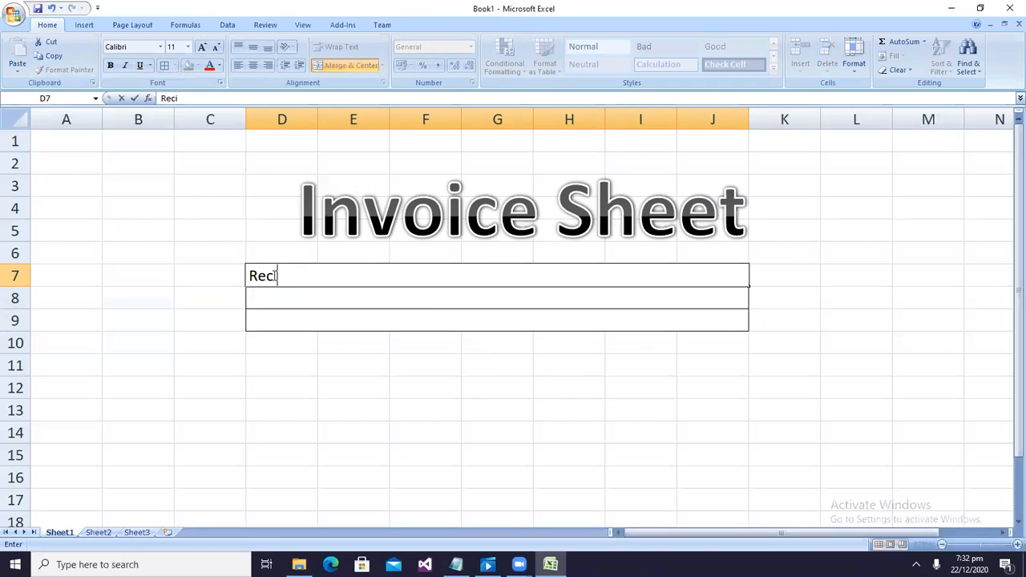
{"action": "type", "text": "pient's "}
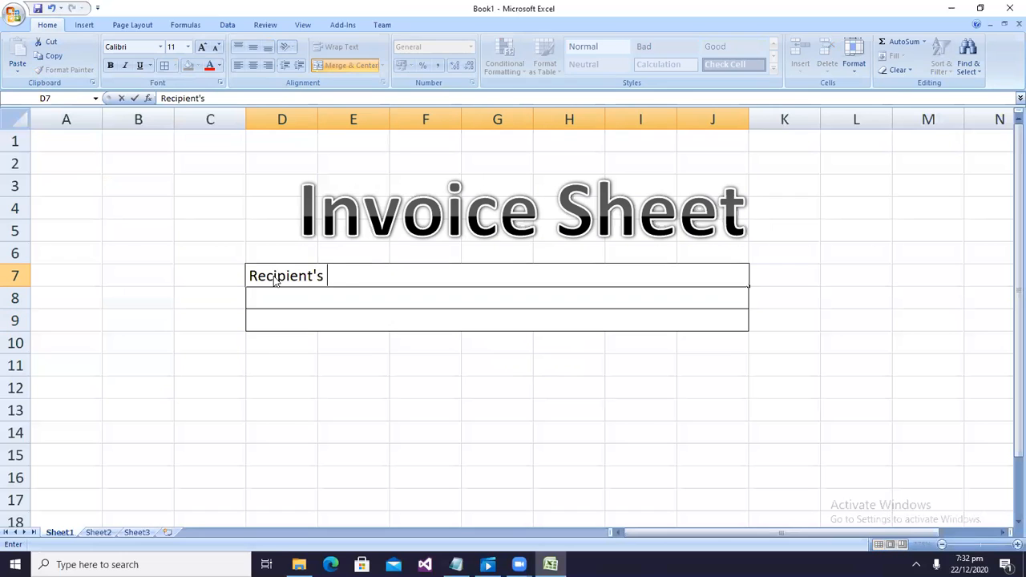
{"action": "type", "text": "Name:"}
{"action": "key", "text": "Return"}
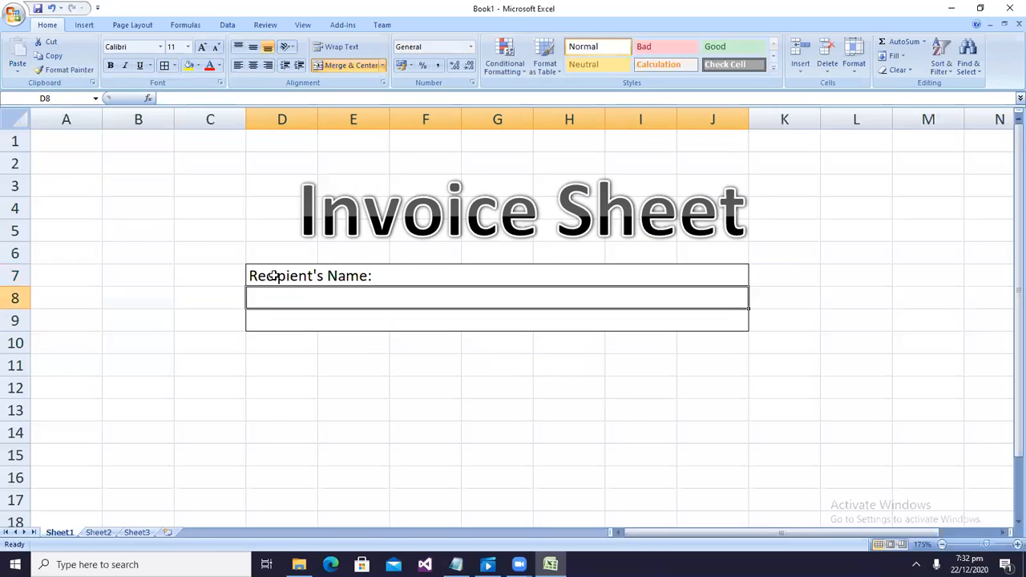
Copy the "Recipient's Name:" label from D7 into the two bordered rows below it
{"action": "left_click", "coordinate": [273, 275]}
{"action": "key", "text": "ctrl+c"}
{"action": "key", "text": "Down"}
{"action": "key", "text": "shift+Down"}
{"action": "key", "text": "ctrl+v"}
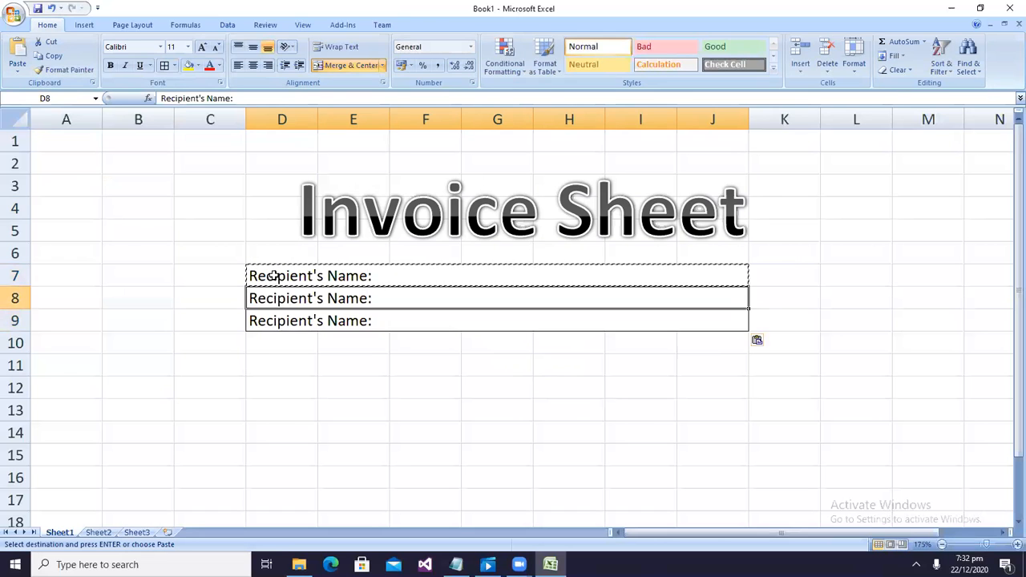
Change the copied label in D8 to "Recipient's Address"
{"action": "key", "text": "F2"}
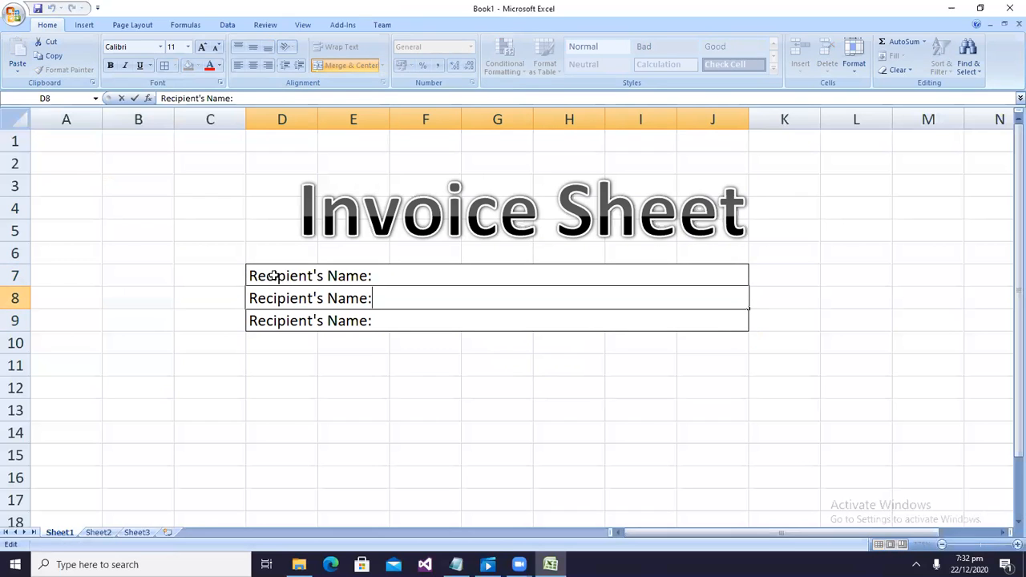
{"action": "key", "text": "BackSpace"}
{"action": "key", "text": "BackSpace"}
{"action": "key", "text": "BackSpace"}
{"action": "key", "text": "BackSpace"}
{"action": "key", "text": "BackSpace"}
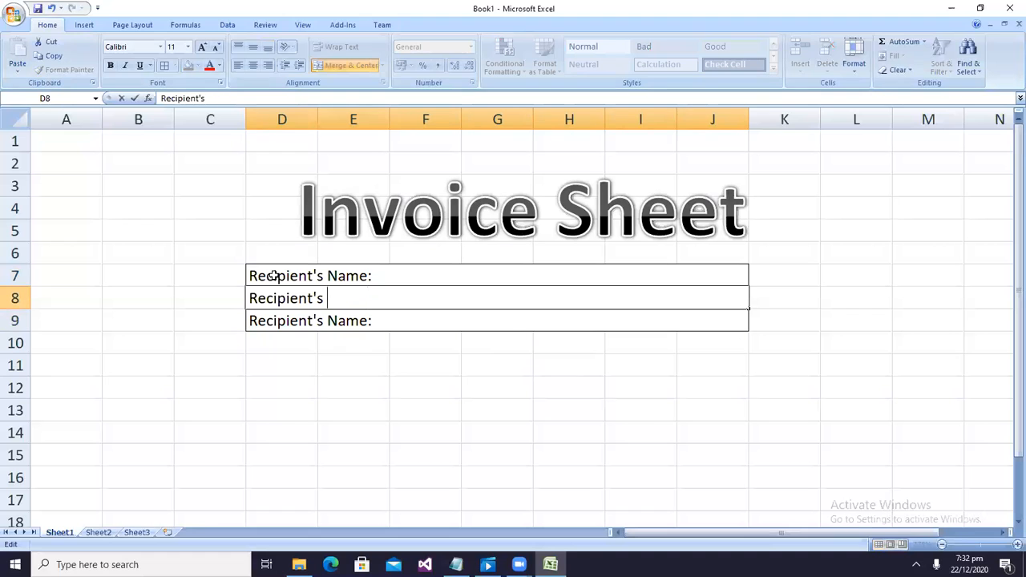
{"action": "type", "text": "Address"}
{"action": "key", "text": "Return"}
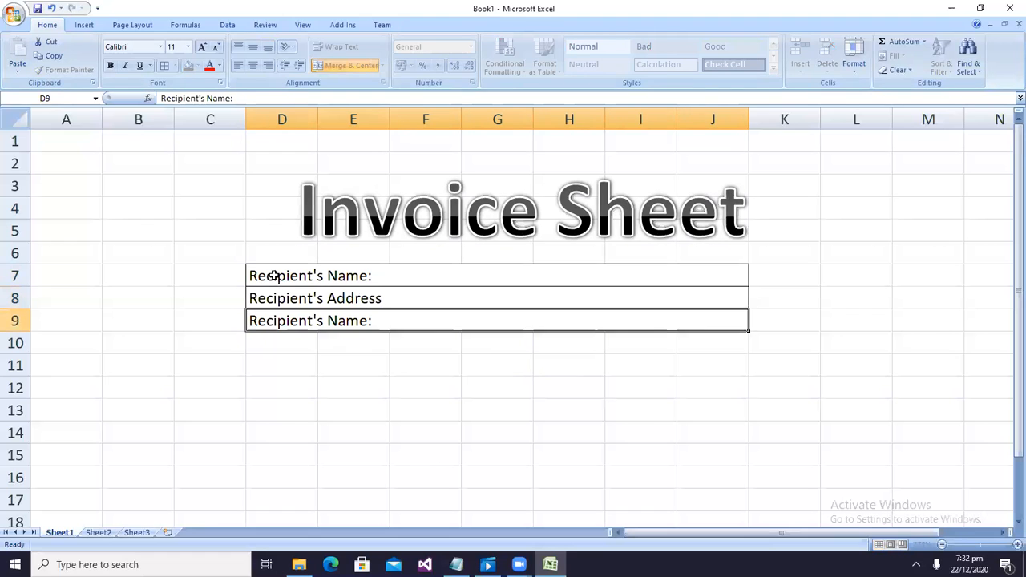
Change the copied label in D9 to "Recipient's cell:"
{"action": "key", "text": "F2"}
{"action": "key", "text": "Left"}
{"action": "key", "text": "BackSpace"}
{"action": "key", "text": "BackSpace"}
{"action": "key", "text": "BackSpace"}
{"action": "key", "text": "BackSpace"}
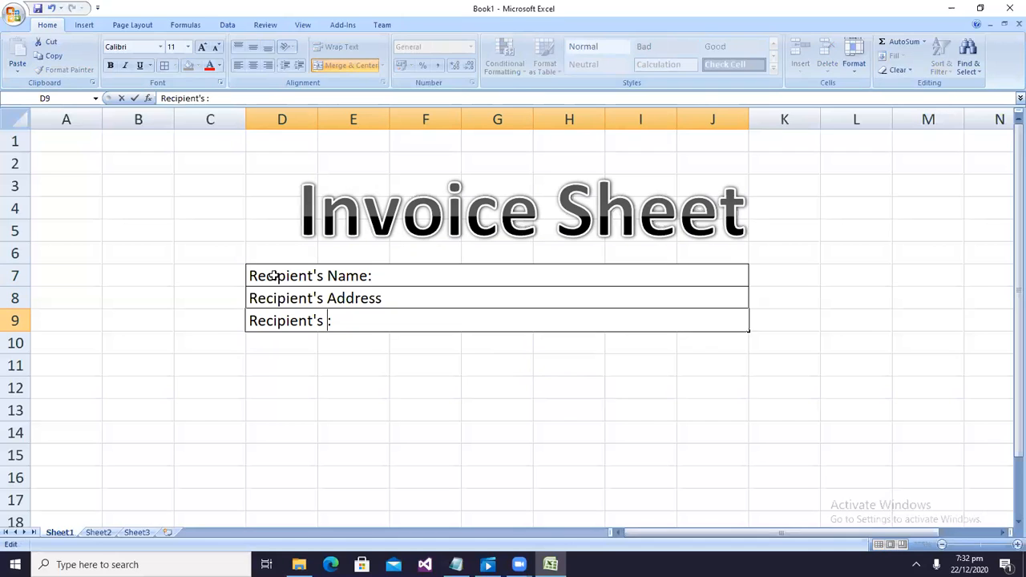
{"action": "type", "text": "cell"}
{"action": "key", "text": "Return"}
Enter the column headers Sno, Product, Qty and Unit P in D11:G11
{"action": "key", "text": "Return"}
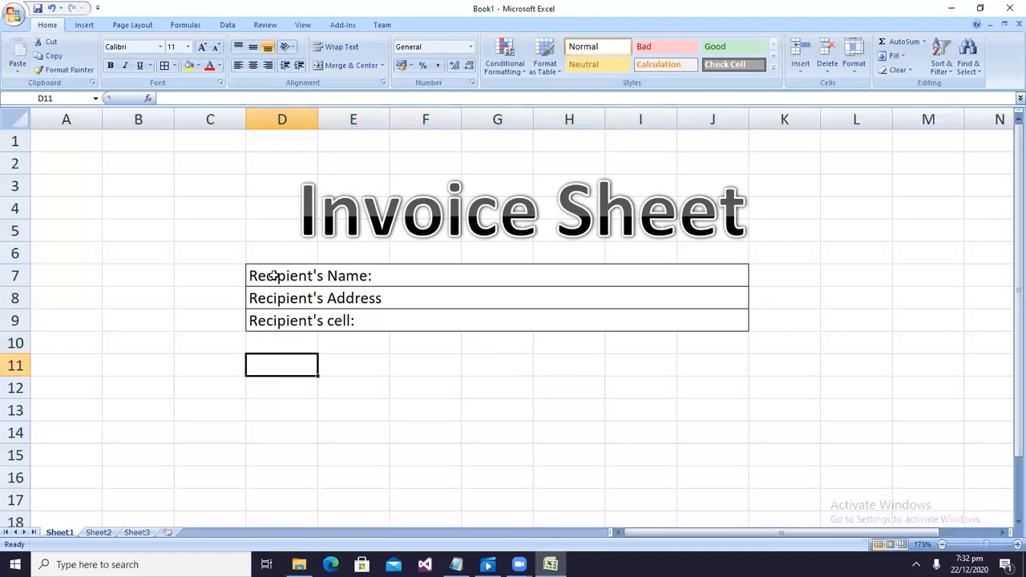
{"action": "scroll", "coordinate": [454, 340], "scroll_direction": "down", "scroll_amount": 1}
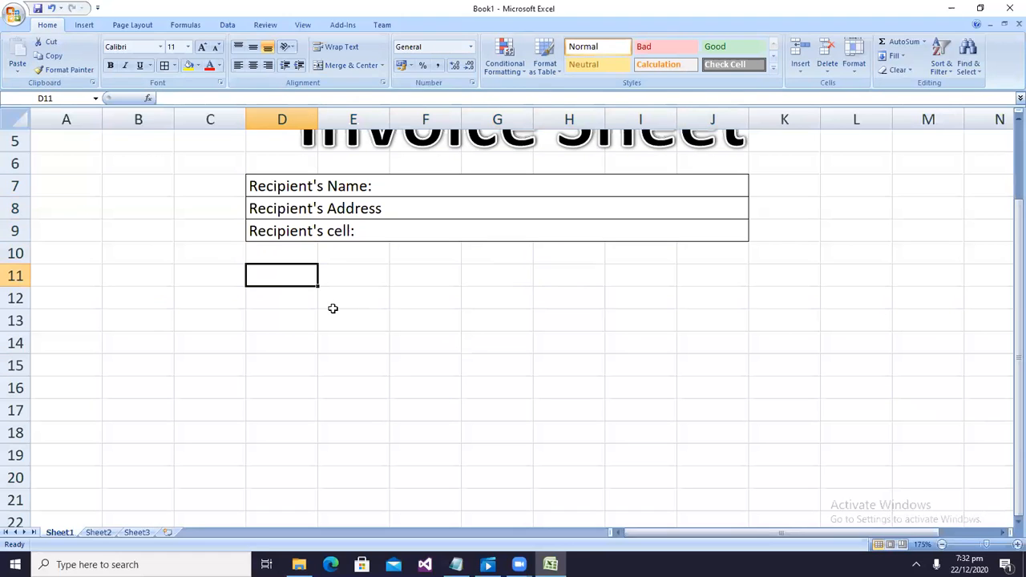
{"action": "type", "text": "Sno"}
{"action": "key", "text": "Tab"}
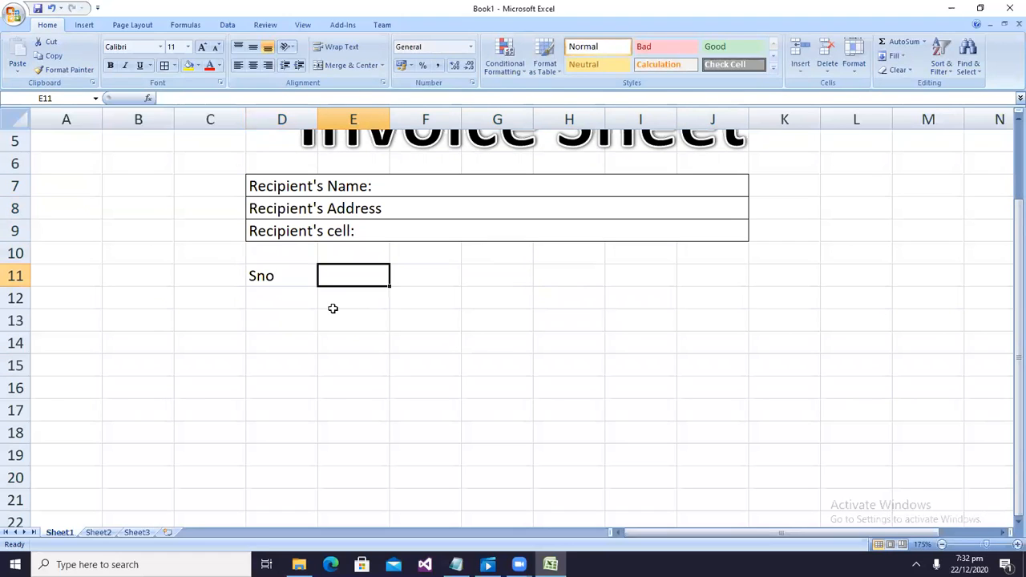
{"action": "type", "text": "Product"}
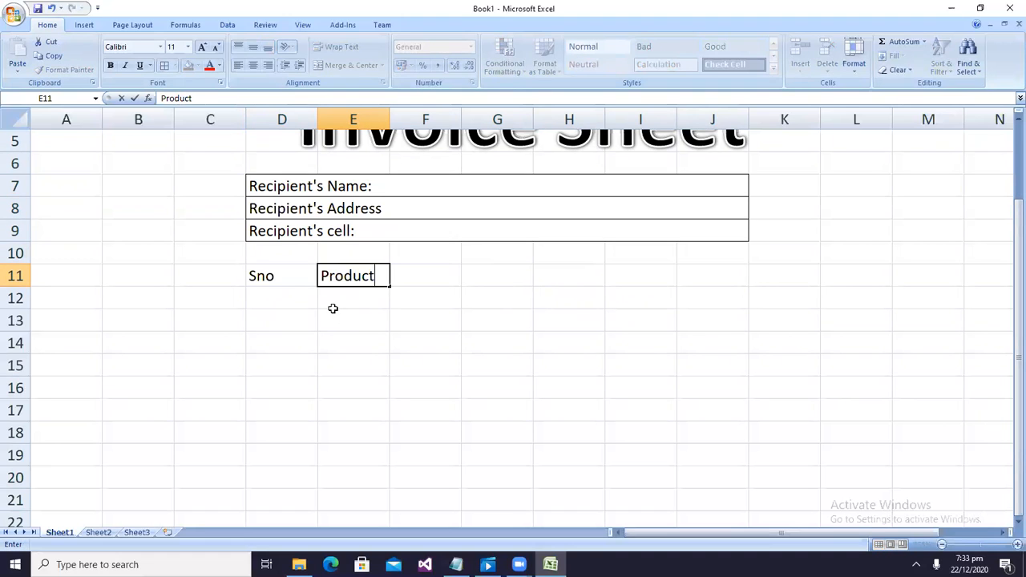
{"action": "key", "text": "Tab"}
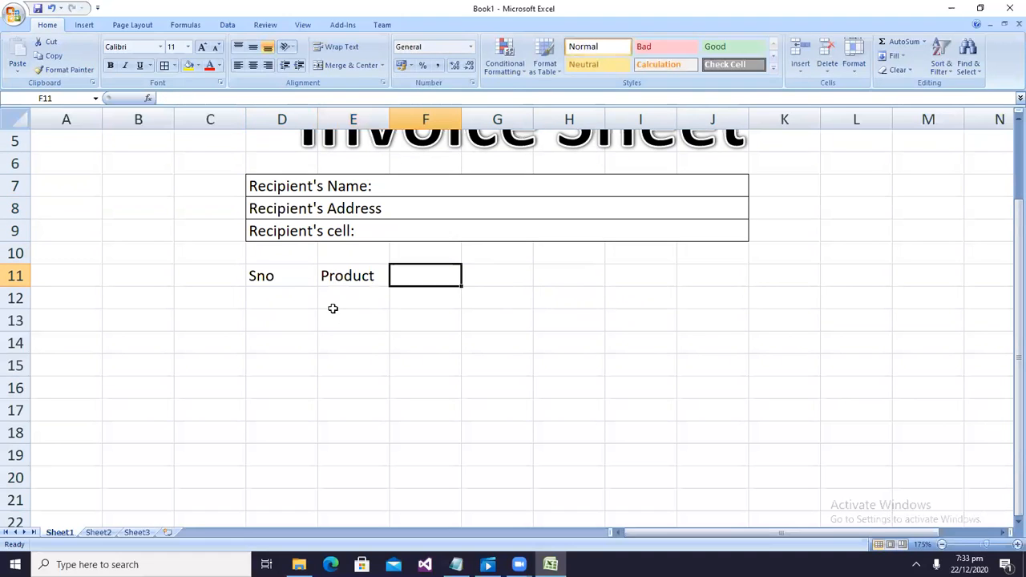
{"action": "type", "text": "Qty"}
{"action": "key", "text": "Tab"}
{"action": "type", "text": "Unit P"}
{"action": "key", "text": "Tab"}
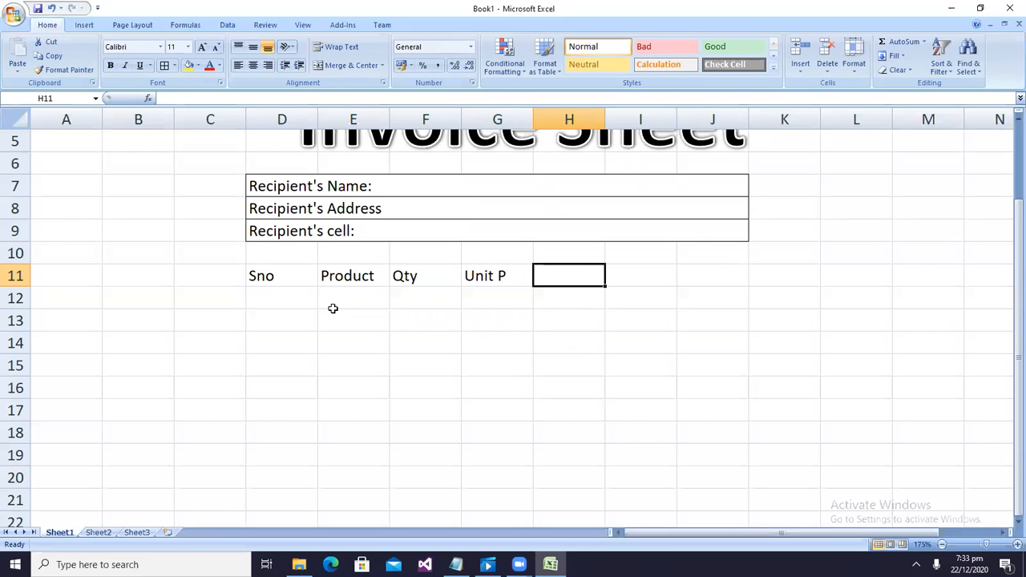
Enter "T Amount" as the fifth column header in H11
{"action": "type", "text": "A"}
{"action": "key", "text": "BackSpace"}
{"action": "type", "text": "Am"}
{"action": "key", "text": "BackSpace"}
{"action": "key", "text": "BackSpace"}
{"action": "type", "text": "T Amount"}
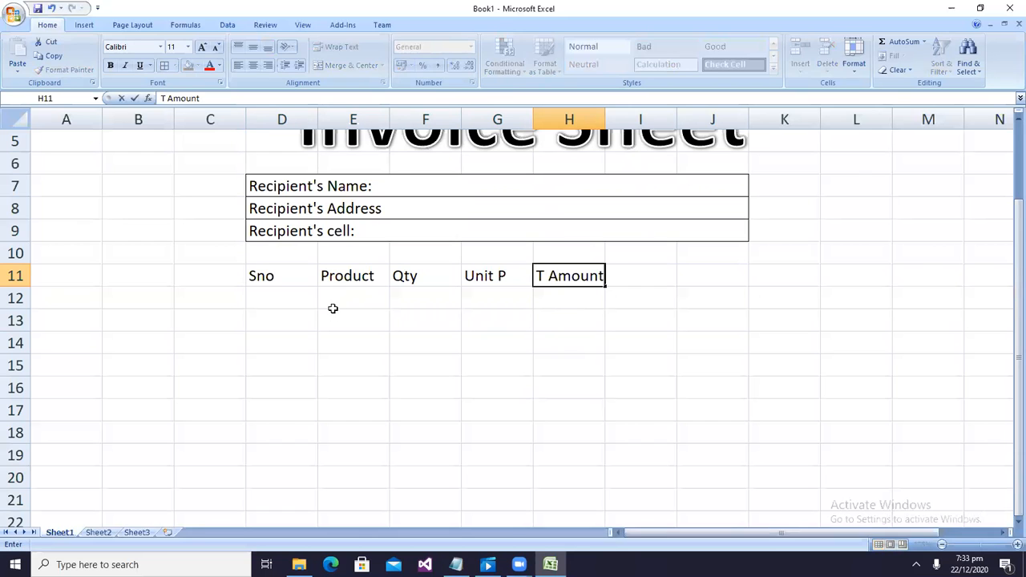
{"action": "key", "text": "Return"}
Start a product list outside the invoice table, entering jeans in L12 and shirts in L13
{"action": "key", "text": "Left"}
{"action": "key", "text": "Left"}
{"action": "key", "text": "Left"}
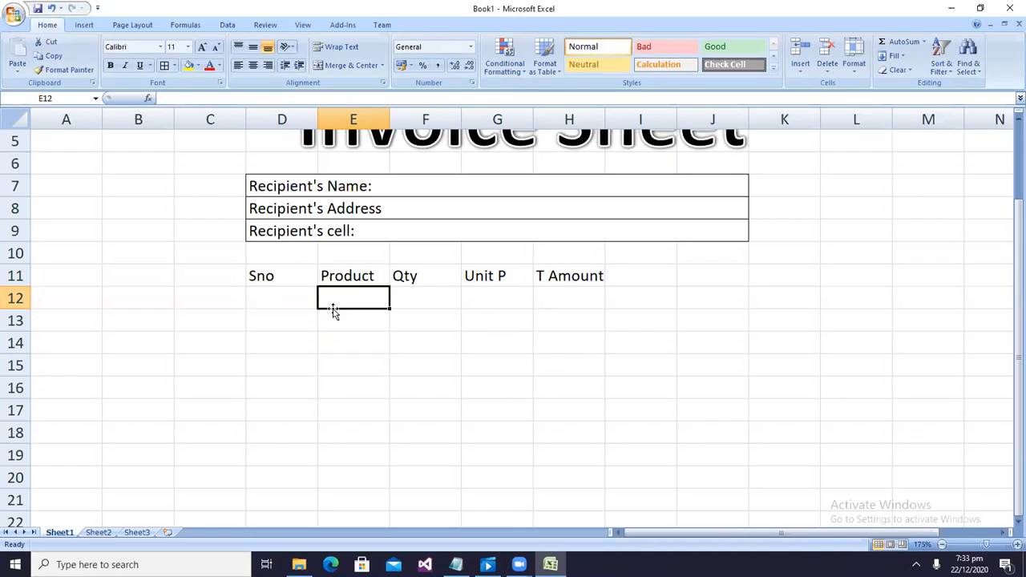
{"action": "key", "text": "Right"}
{"action": "key", "text": "Right"}
{"action": "key", "text": "Right"}
{"action": "key", "text": "Right"}
{"action": "key", "text": "Right"}
{"action": "key", "text": "Right"}
{"action": "key", "text": "Right"}
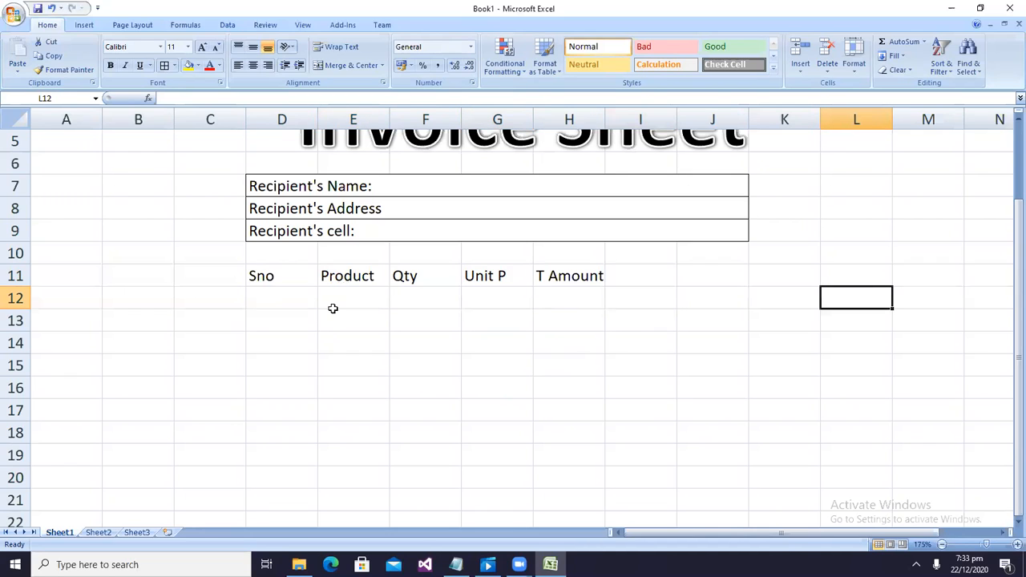
{"action": "type", "text": "jeans"}
{"action": "key", "text": "Return"}
{"action": "type", "text": "sho"}
{"action": "key", "text": "BackSpace"}
{"action": "type", "text": "irts"}
{"action": "key", "text": "Return"}
Continue the product list with pants, wallets and watches in L14:L16
{"action": "type", "text": "pants"}
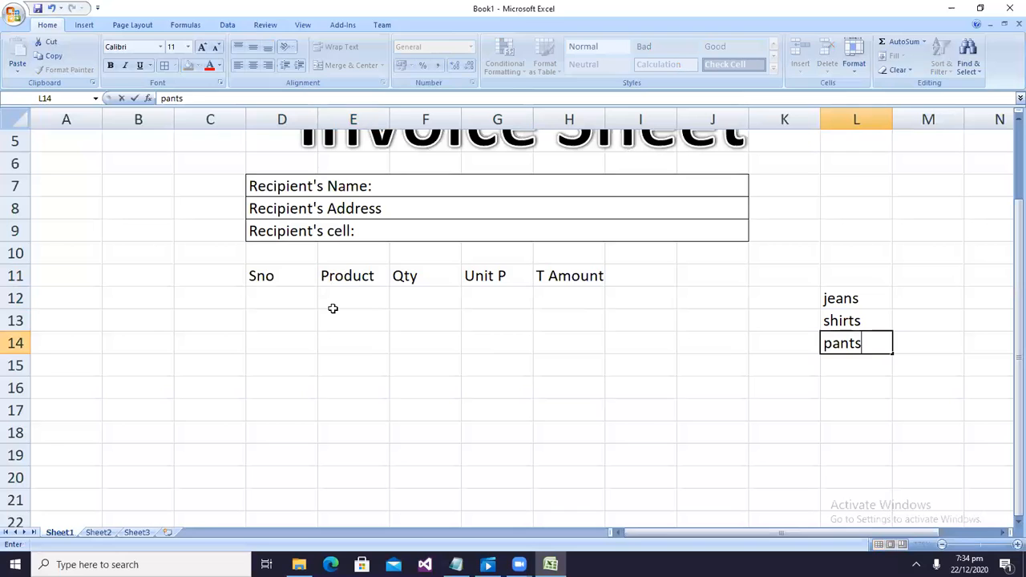
{"action": "key", "text": "Return"}
{"action": "type", "text": "wallets"}
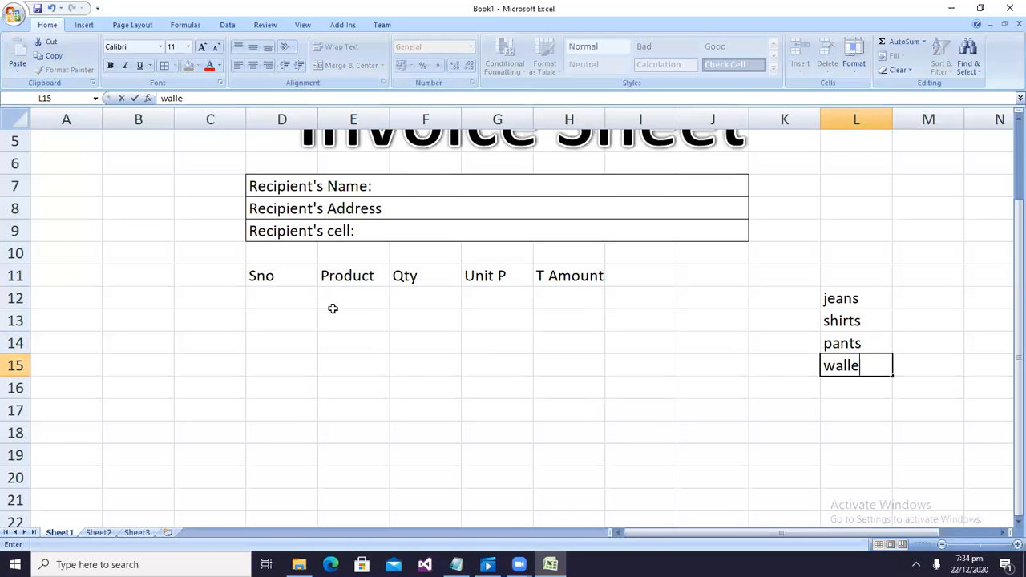
{"action": "key", "text": "Return"}
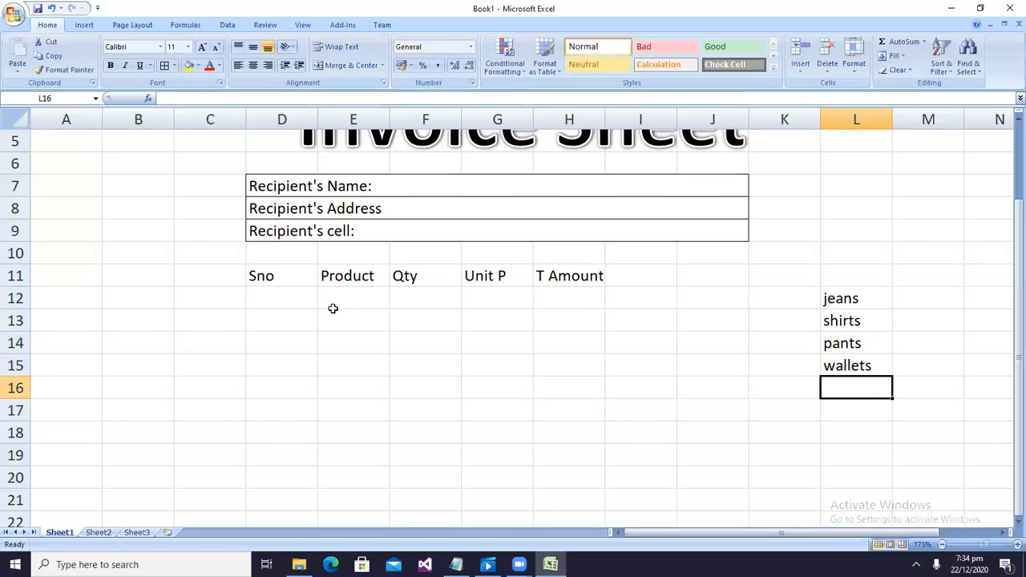
{"action": "type", "text": "watches"}
{"action": "key", "text": "Return"}
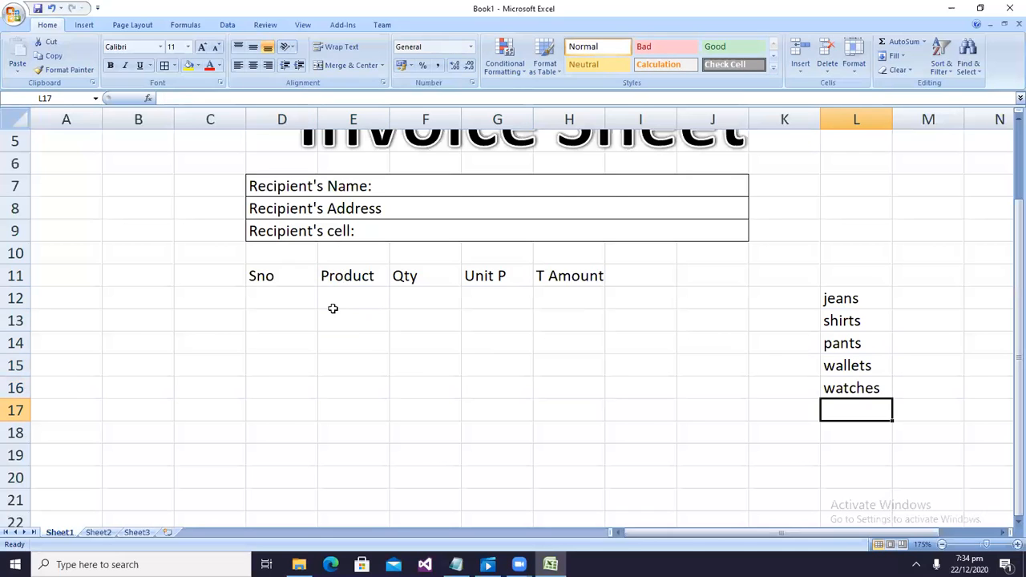
Apply all borders to the item table D11:J20 and widen the Product column E
{"action": "left_click_drag", "start_coordinate": [261, 275], "coordinate": [710, 486]}
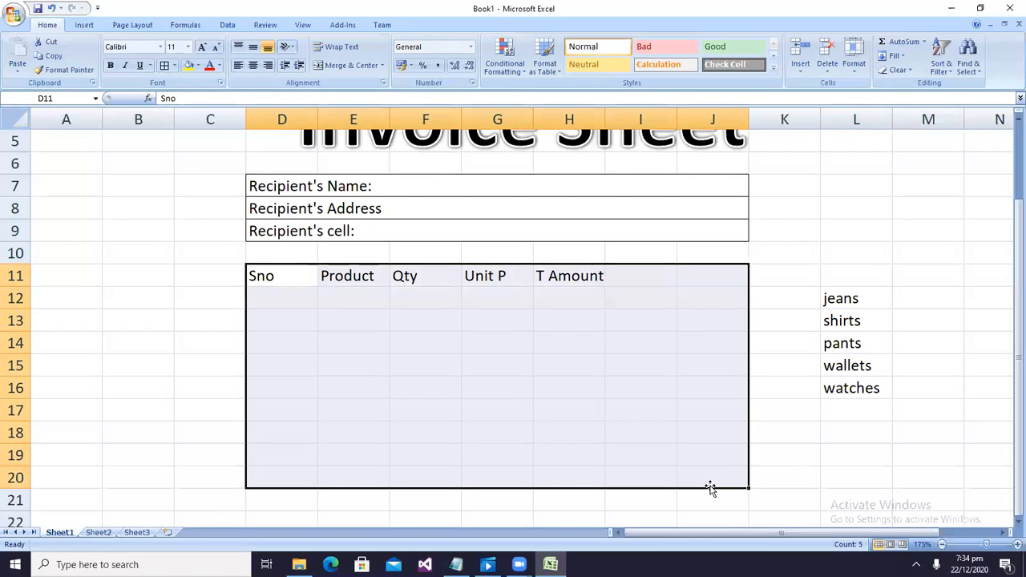
{"action": "left_click", "coordinate": [163, 66]}
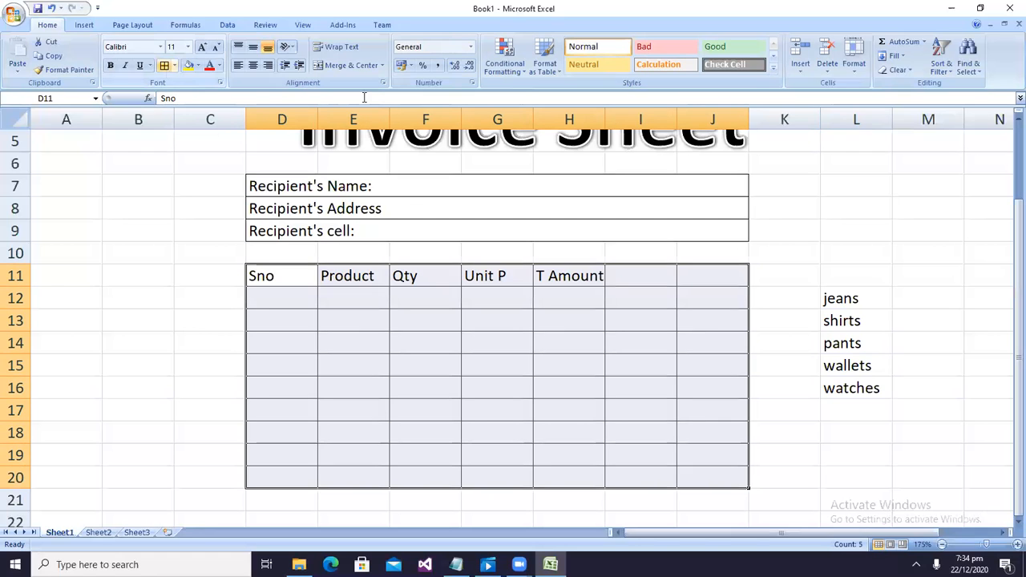
{"action": "left_click_drag", "start_coordinate": [389, 119], "coordinate": [431, 126]}
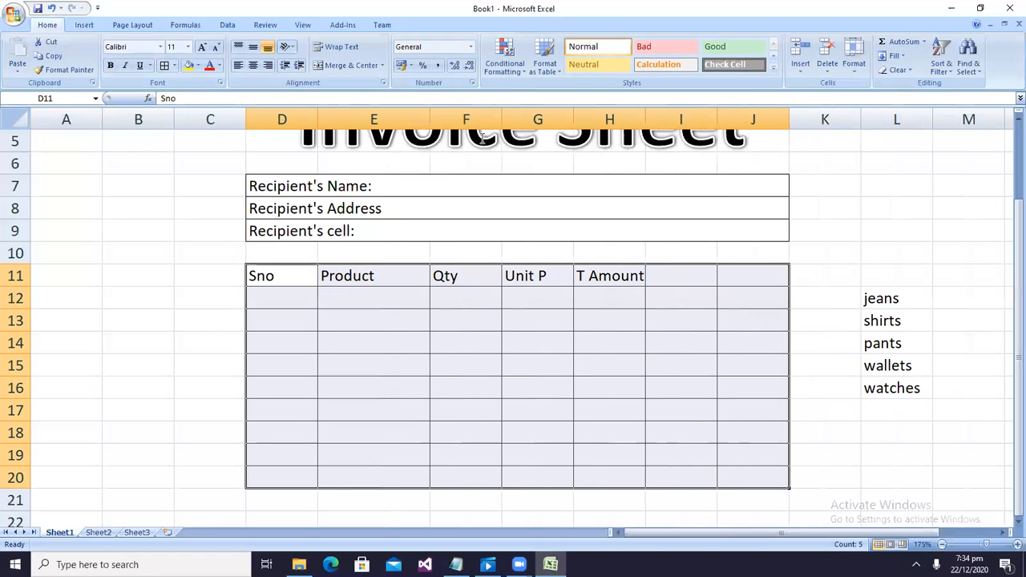
Widen the Qty, Unit P and T Amount columns F, G and H of the item table
{"action": "left_click_drag", "start_coordinate": [501, 121], "coordinate": [516, 120]}
{"action": "left_click_drag", "start_coordinate": [588, 119], "coordinate": [625, 119]}
{"action": "left_click_drag", "start_coordinate": [701, 116], "coordinate": [744, 128]}
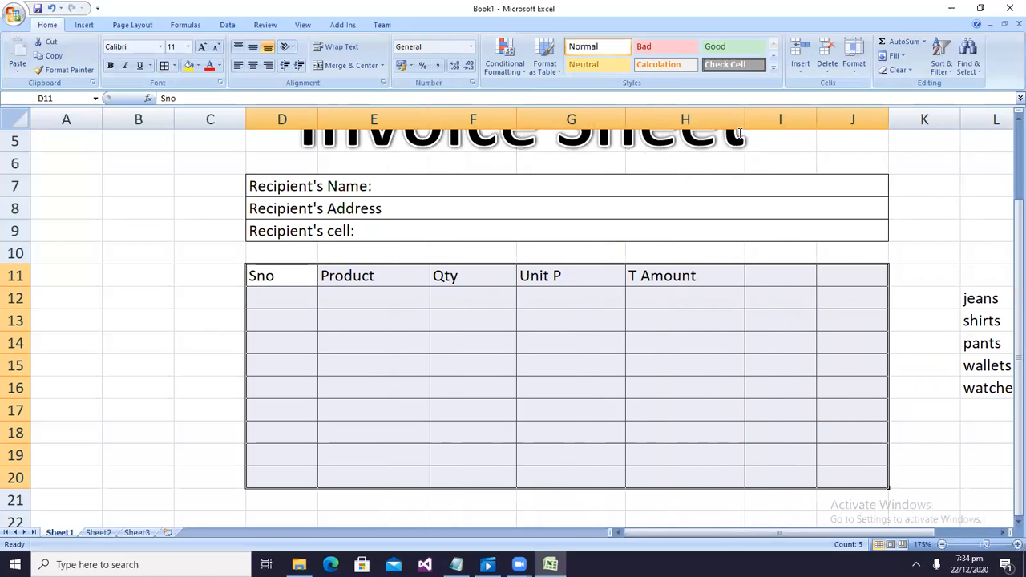
Apply list data validation to the Product cells E12:E20, using the product list =$L$12:$L$16 as the source
{"action": "left_click", "coordinate": [392, 296]}
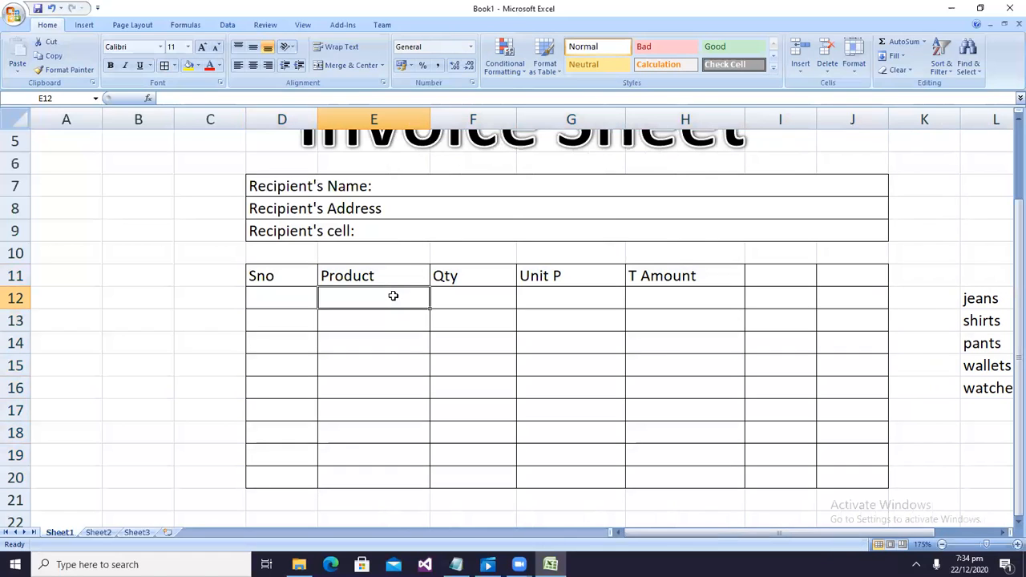
{"action": "left_click_drag", "start_coordinate": [392, 296], "coordinate": [382, 471]}
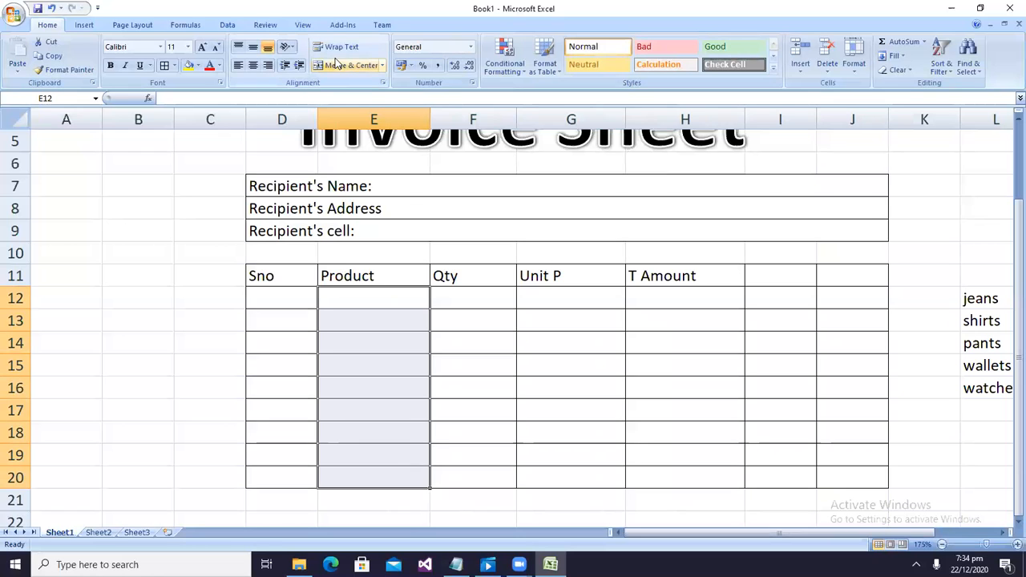
{"action": "left_click", "coordinate": [261, 26]}
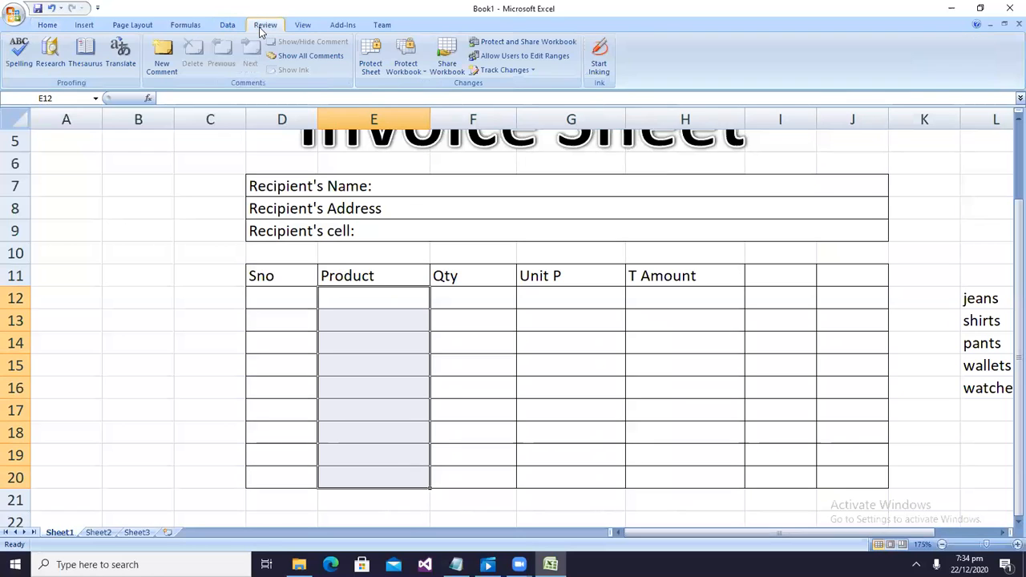
{"action": "left_click", "coordinate": [218, 25]}
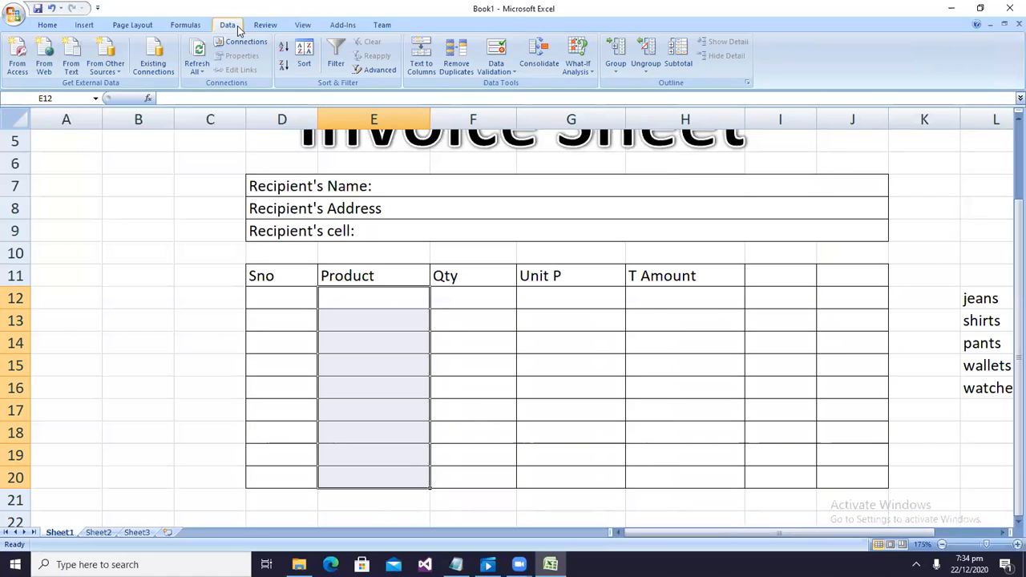
{"action": "left_click", "coordinate": [496, 54]}
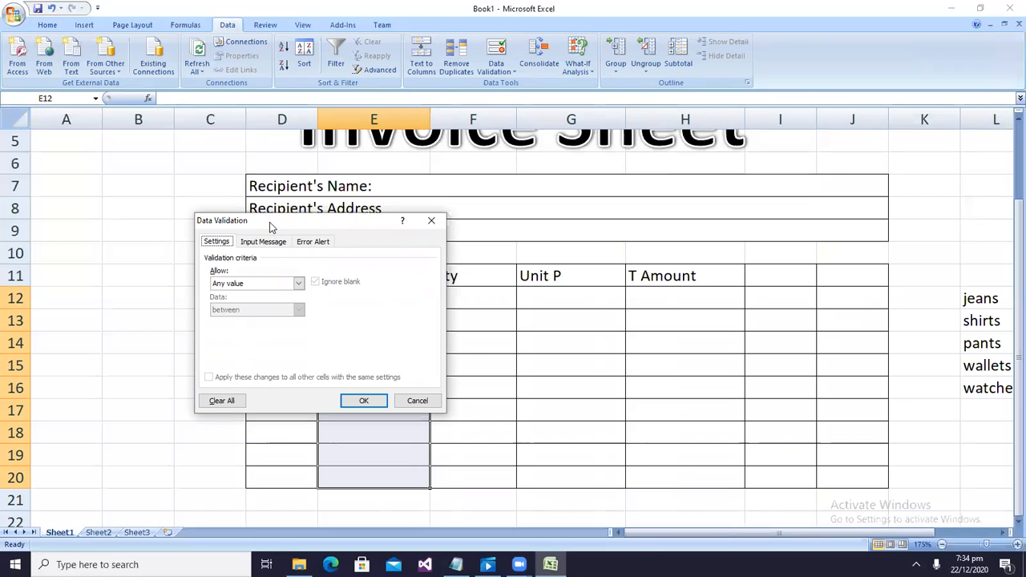
{"action": "left_click_drag", "start_coordinate": [269, 222], "coordinate": [654, 10]}
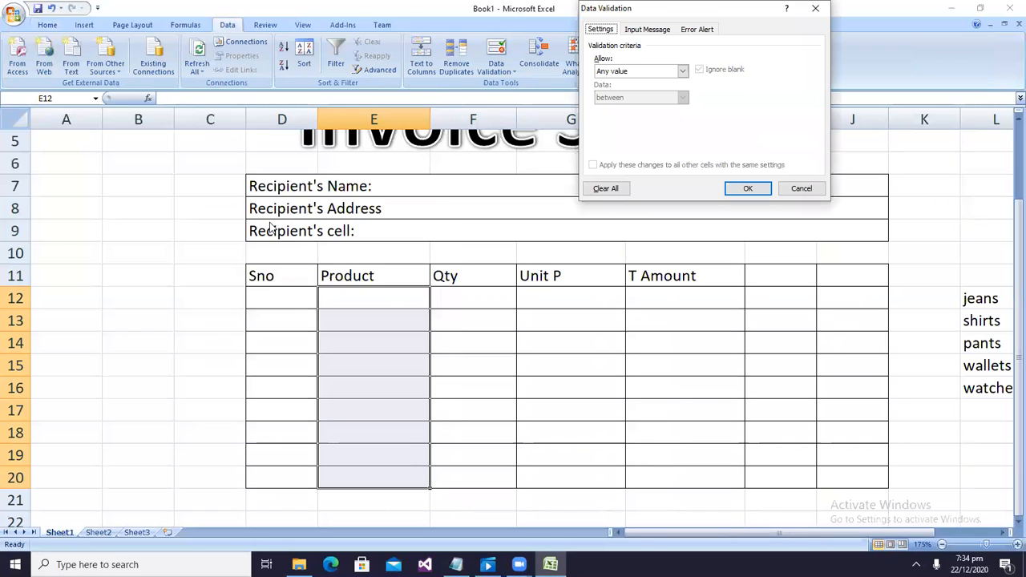
{"action": "left_click", "coordinate": [641, 76]}
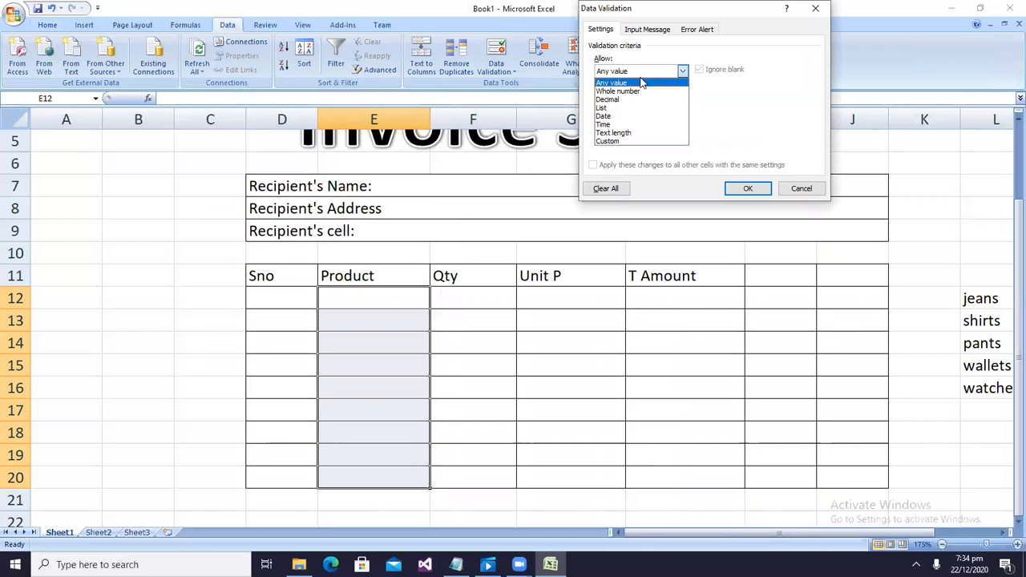
{"action": "left_click", "coordinate": [613, 110]}
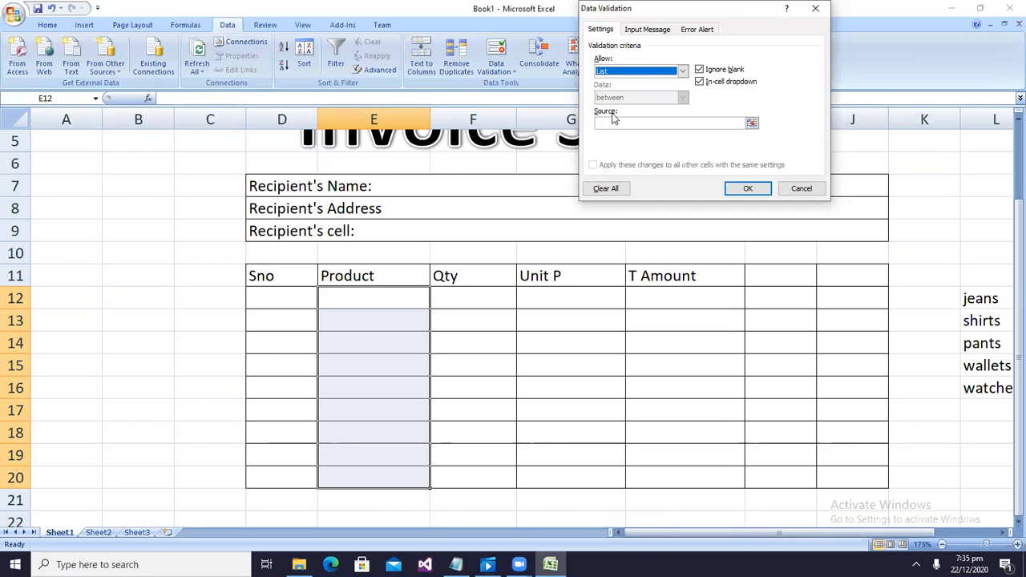
{"action": "left_click", "coordinate": [612, 121]}
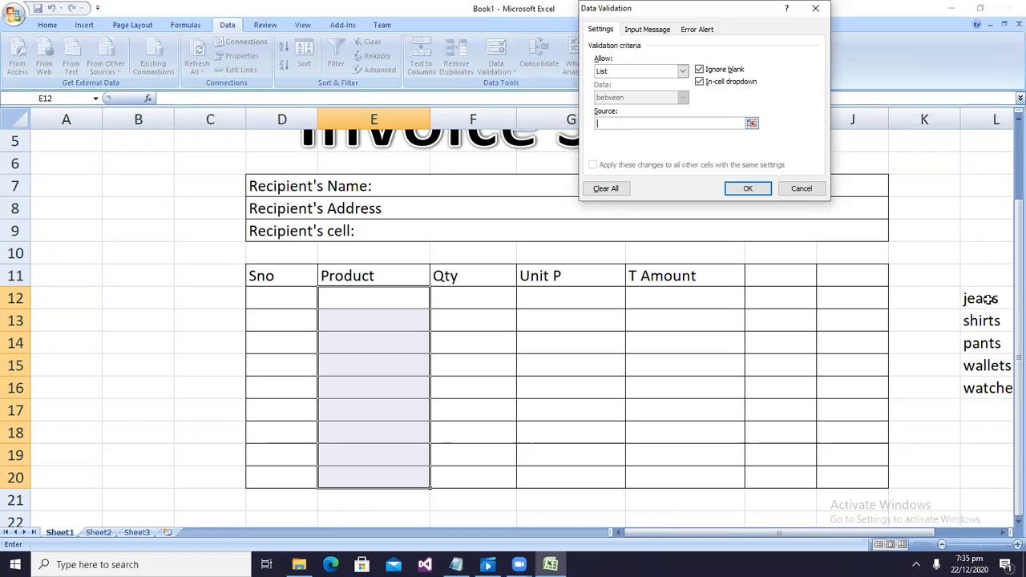
{"action": "left_click_drag", "start_coordinate": [989, 298], "coordinate": [989, 380]}
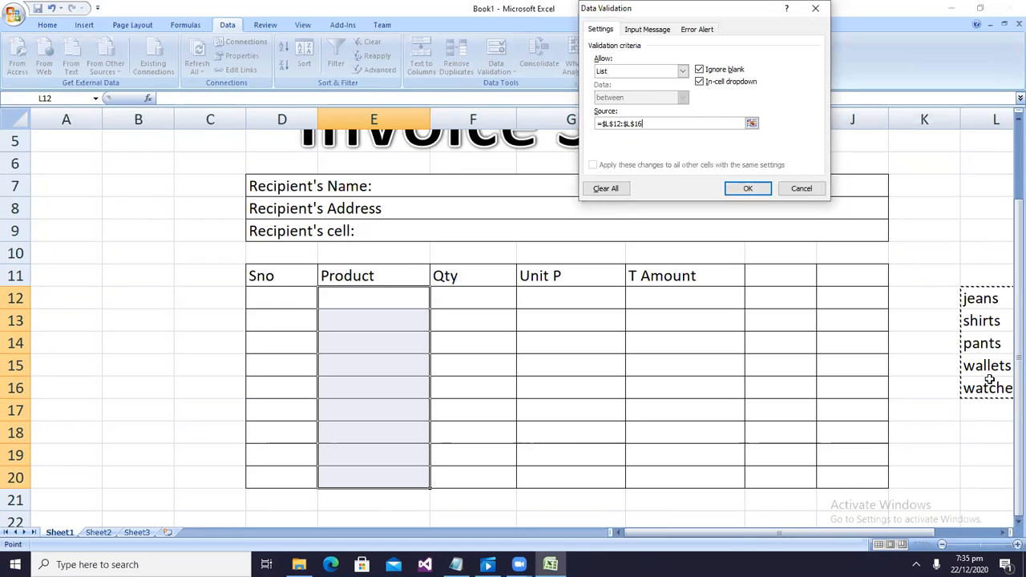
{"action": "left_click", "coordinate": [736, 192]}
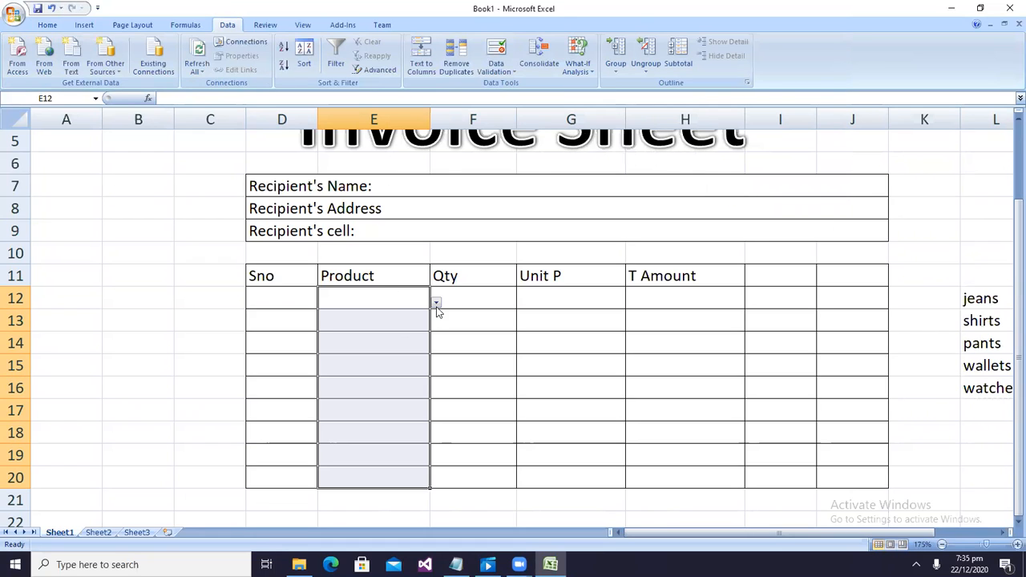
Choose shirts from the in-cell dropdown as the first item's product in E12
{"action": "left_click", "coordinate": [401, 316]}
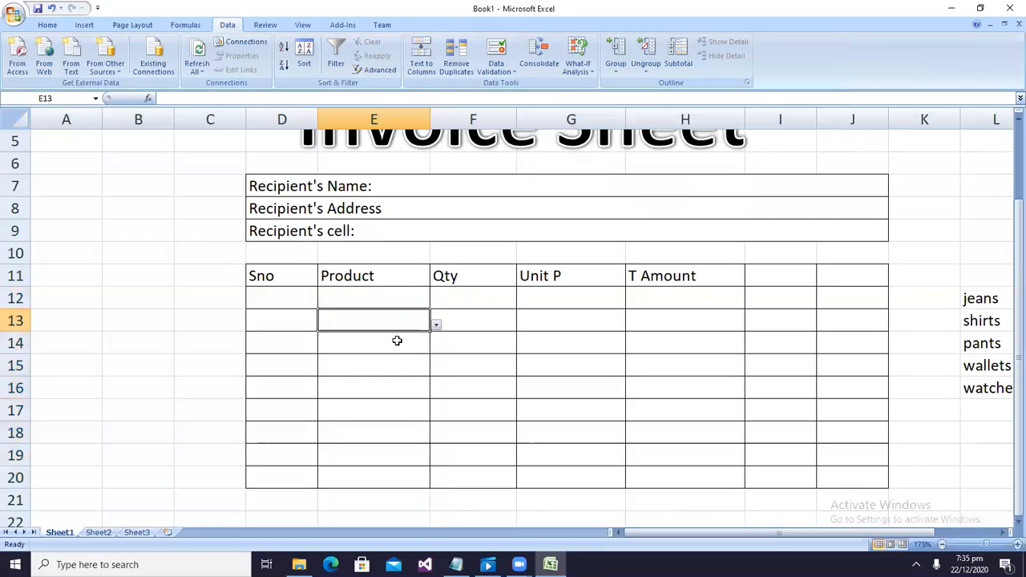
{"action": "left_click", "coordinate": [396, 340]}
{"action": "left_click", "coordinate": [391, 360]}
{"action": "left_click", "coordinate": [392, 325]}
{"action": "left_click", "coordinate": [392, 290]}
{"action": "left_click", "coordinate": [435, 303]}
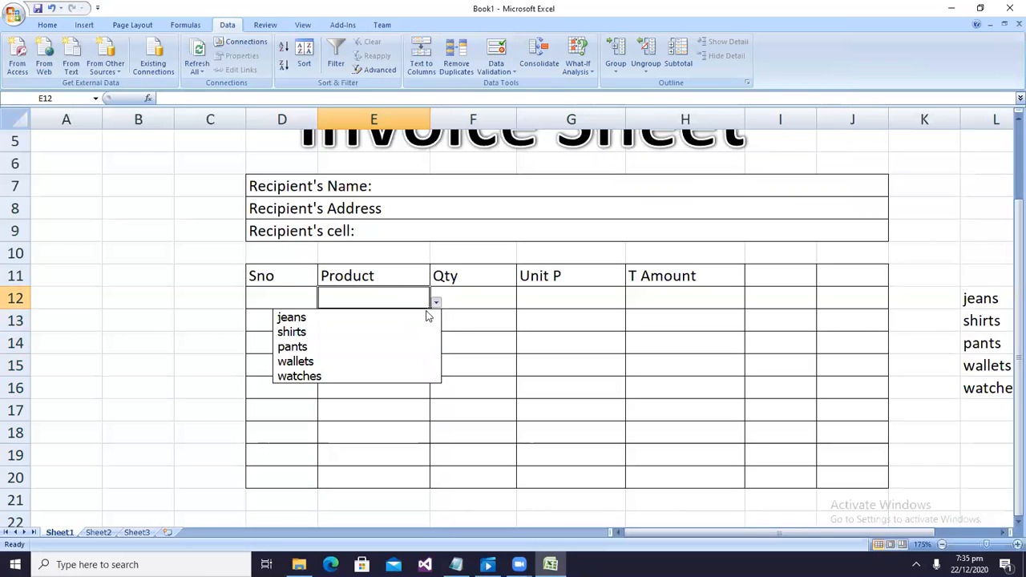
{"action": "left_click", "coordinate": [325, 330]}
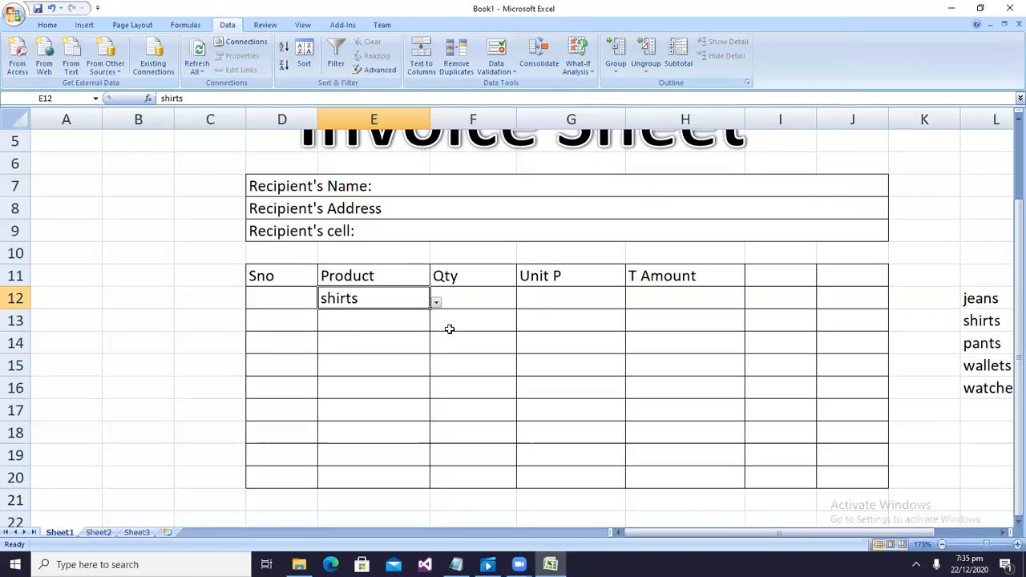
Enter a quantity of 2 for the shirts in F12 and widen the Unit P column G further
{"action": "left_click", "coordinate": [479, 293]}
{"action": "type", "text": "2"}
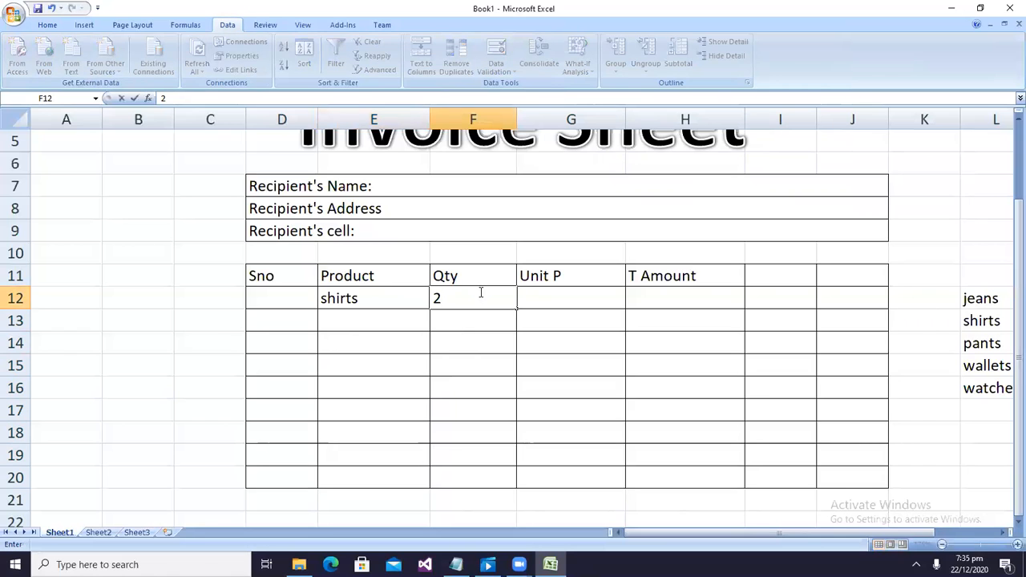
{"action": "left_click", "coordinate": [547, 304]}
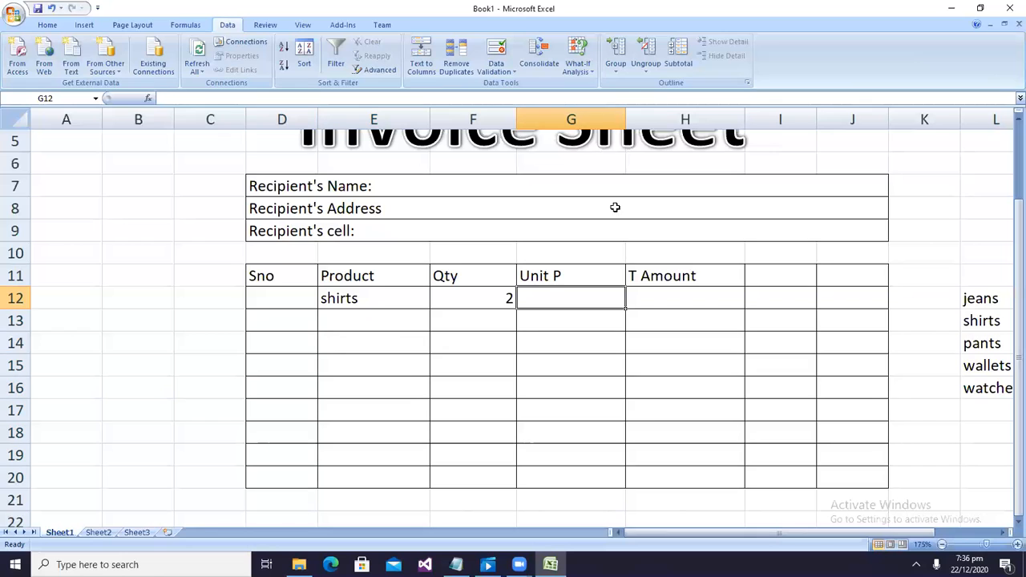
{"action": "left_click_drag", "start_coordinate": [625, 120], "coordinate": [657, 121]}
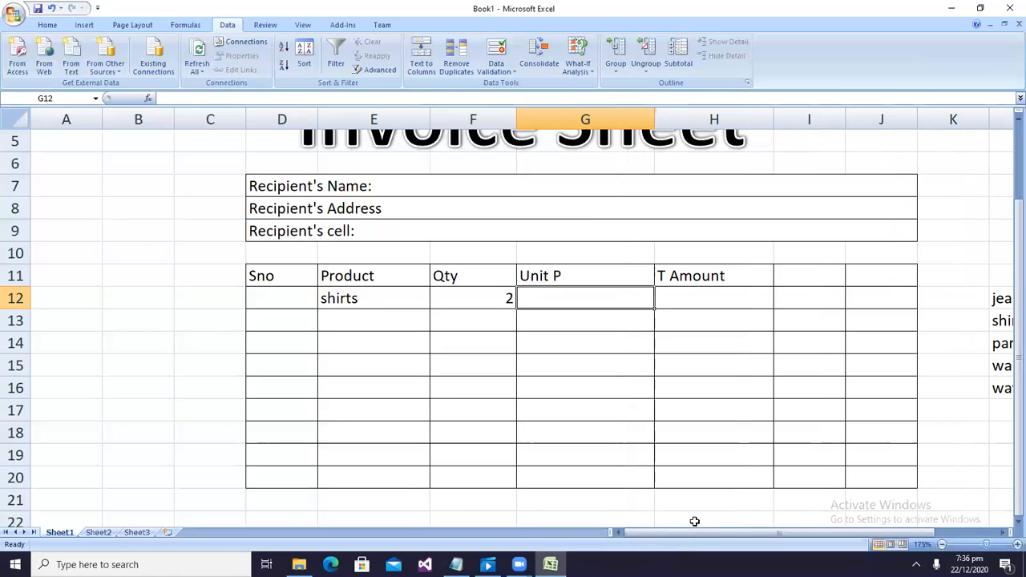
Start a price column beside the product list, entering 2000 for jeans in M12 and 1200 for shirts in M13
{"action": "left_click_drag", "start_coordinate": [679, 532], "coordinate": [690, 532]}
{"action": "scroll", "coordinate": [689, 425], "scroll_direction": "up", "scroll_amount": 1, "text": "ctrl"}
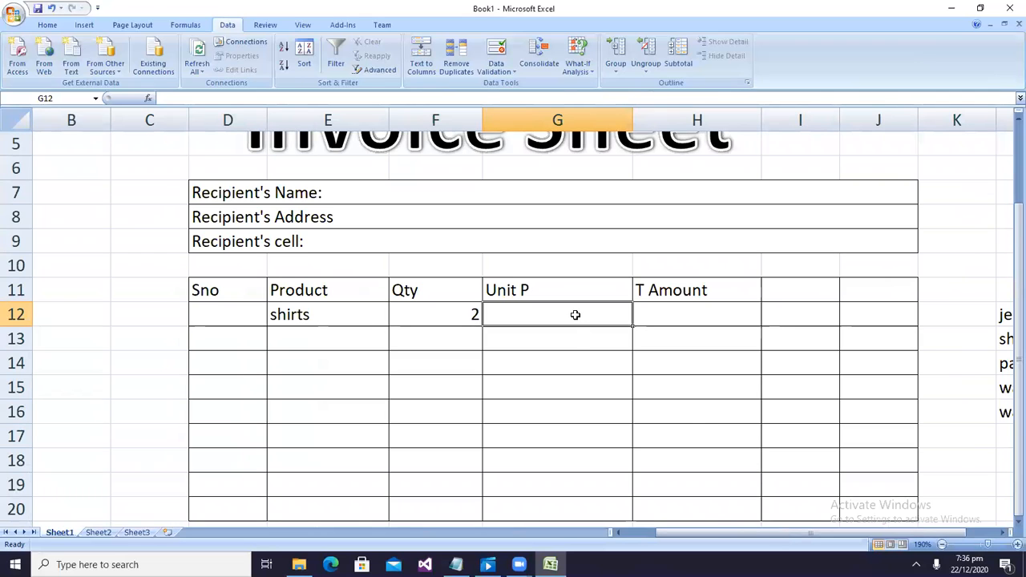
{"action": "left_click_drag", "start_coordinate": [705, 534], "coordinate": [742, 541]}
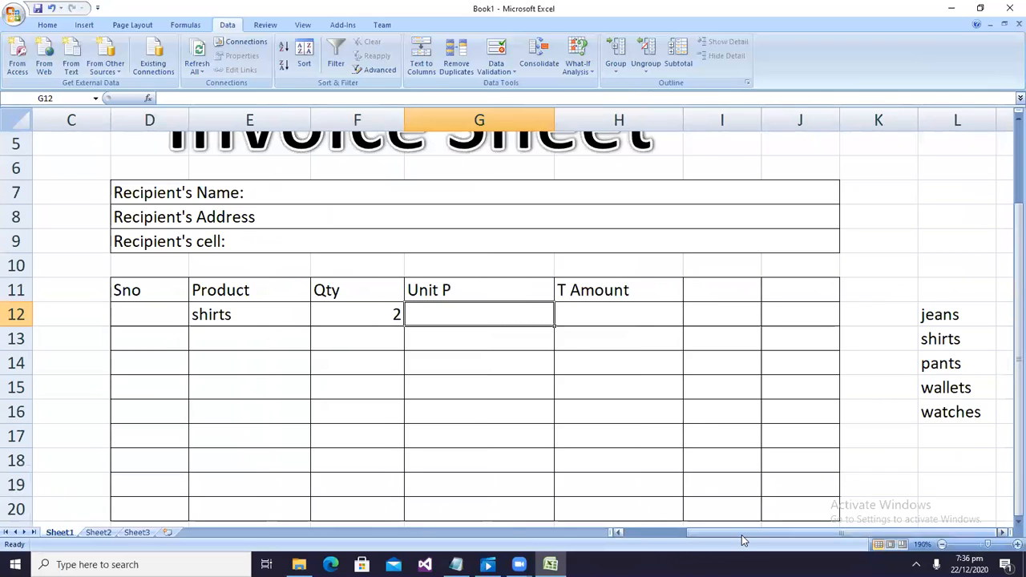
{"action": "left_click", "coordinate": [950, 412]}
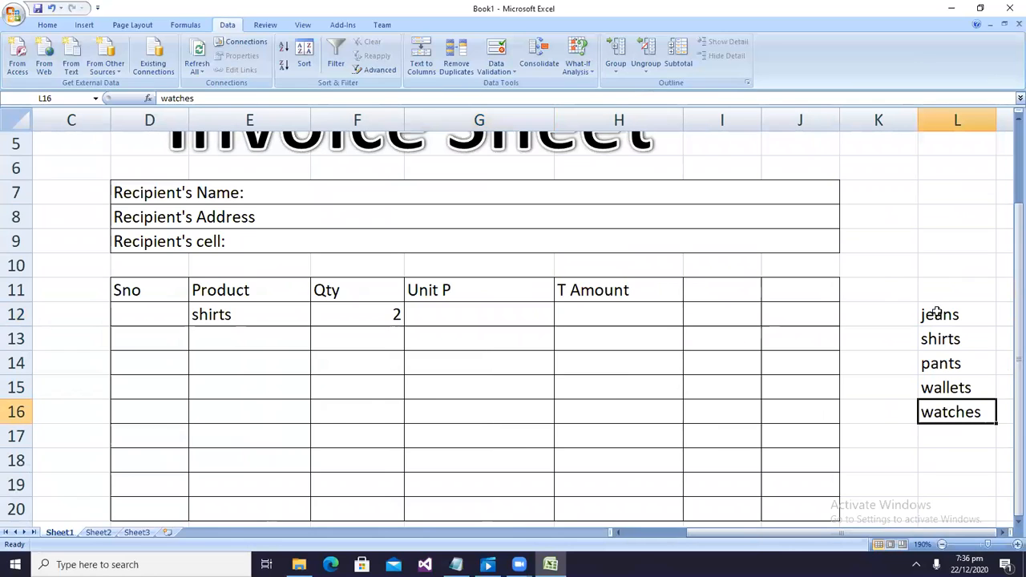
{"action": "left_click", "coordinate": [438, 312]}
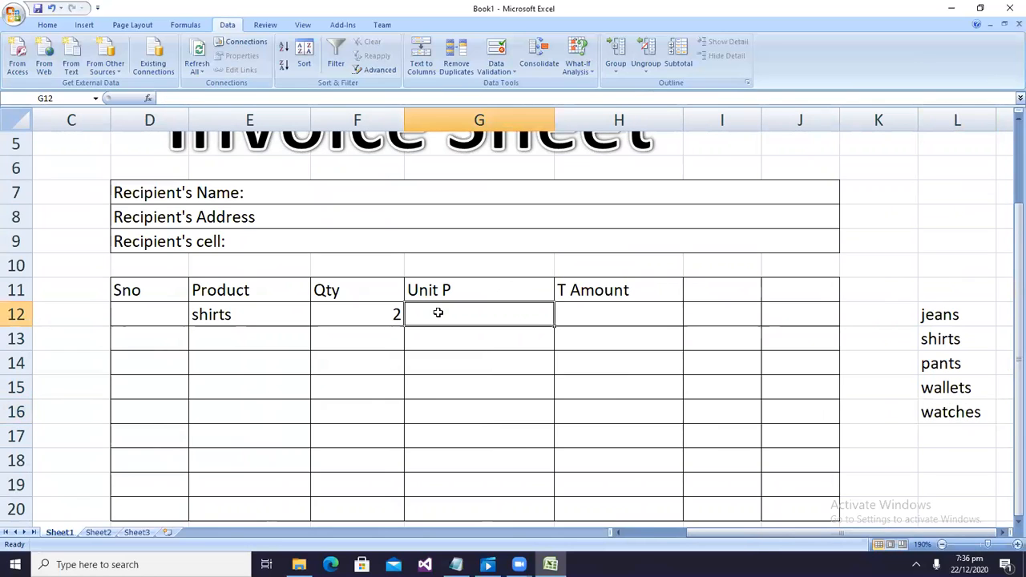
{"action": "left_click", "coordinate": [1008, 531]}
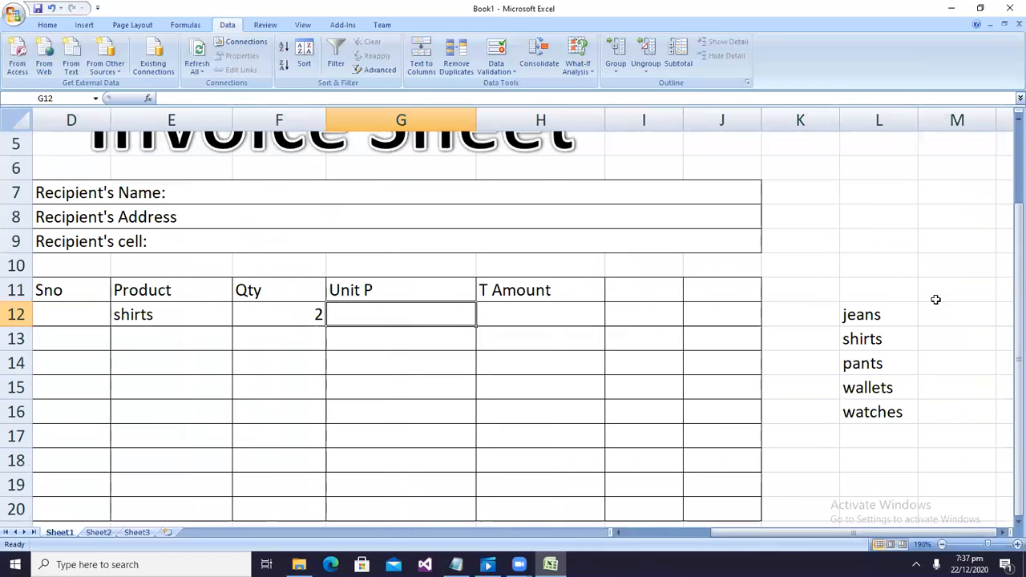
{"action": "left_click", "coordinate": [939, 308]}
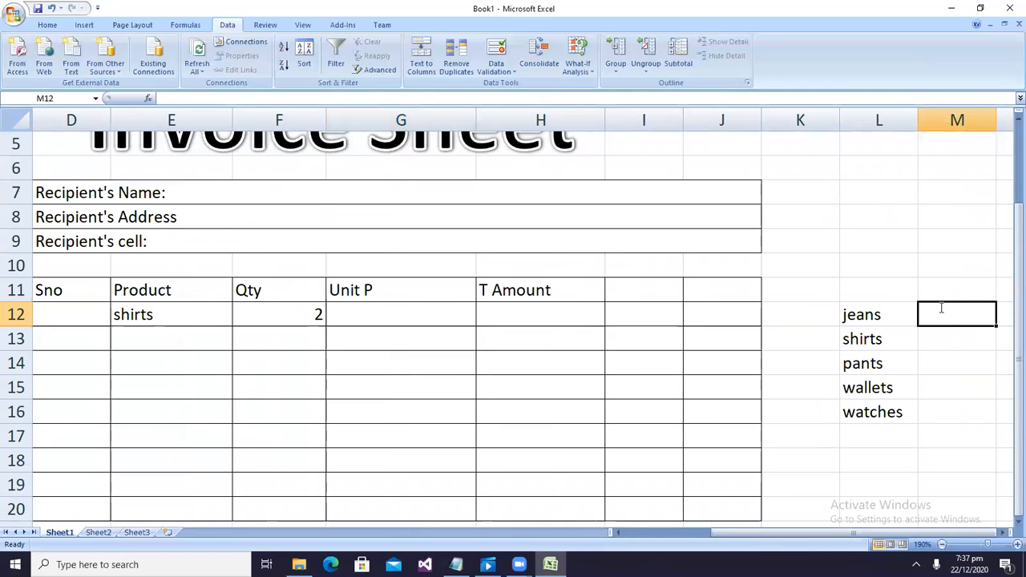
{"action": "type", "text": "2000"}
{"action": "key", "text": "Return"}
{"action": "type", "text": "1200"}
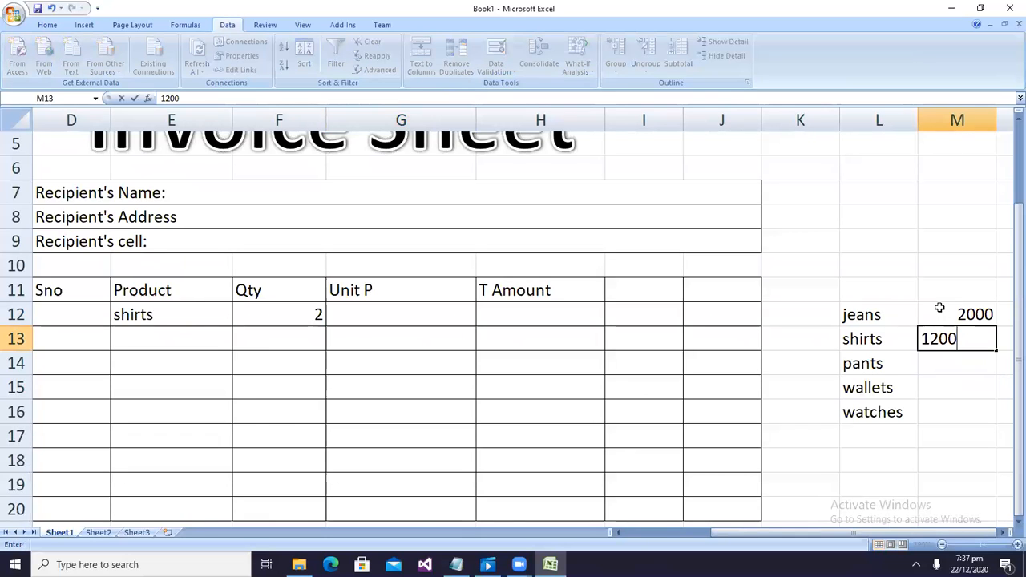
{"action": "key", "text": "Return"}
Enter the remaining prices in M14:M16: 1100 for pants, 800 for wallets and 3000 for watches
{"action": "type", "text": "1"}
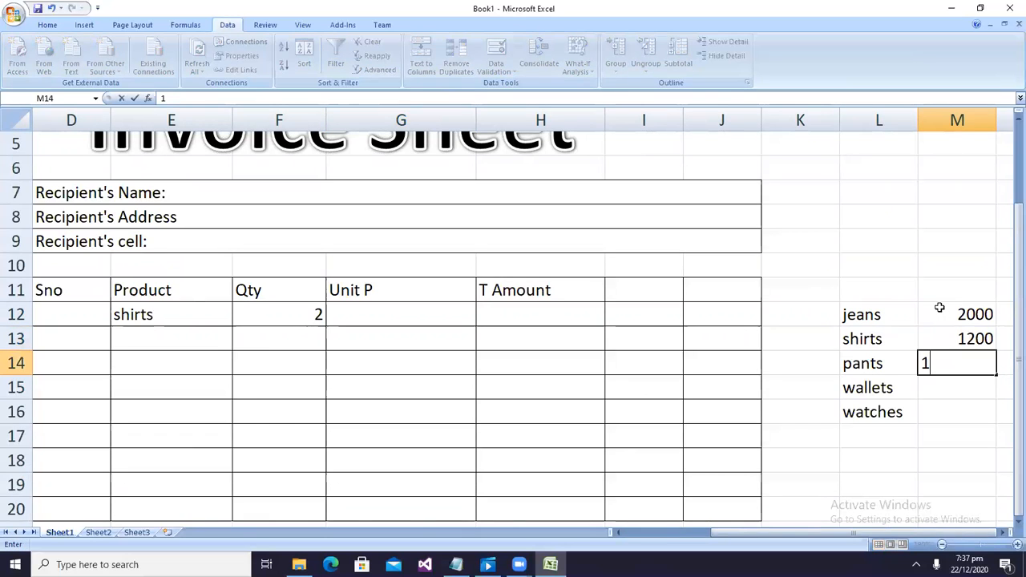
{"action": "type", "text": "100"}
{"action": "key", "text": "Return"}
{"action": "type", "text": "800"}
{"action": "key", "text": "Return"}
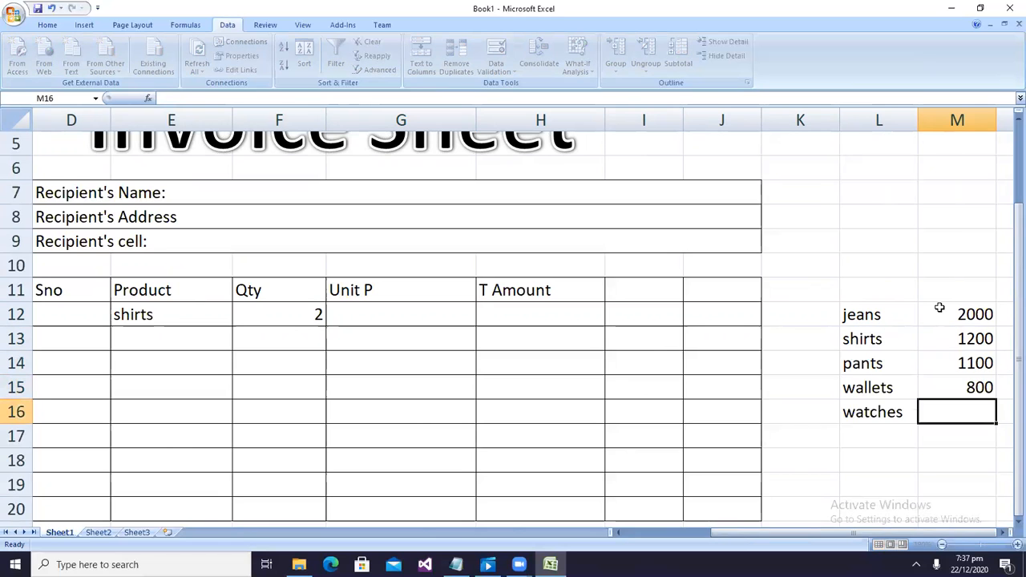
{"action": "type", "text": "3000"}
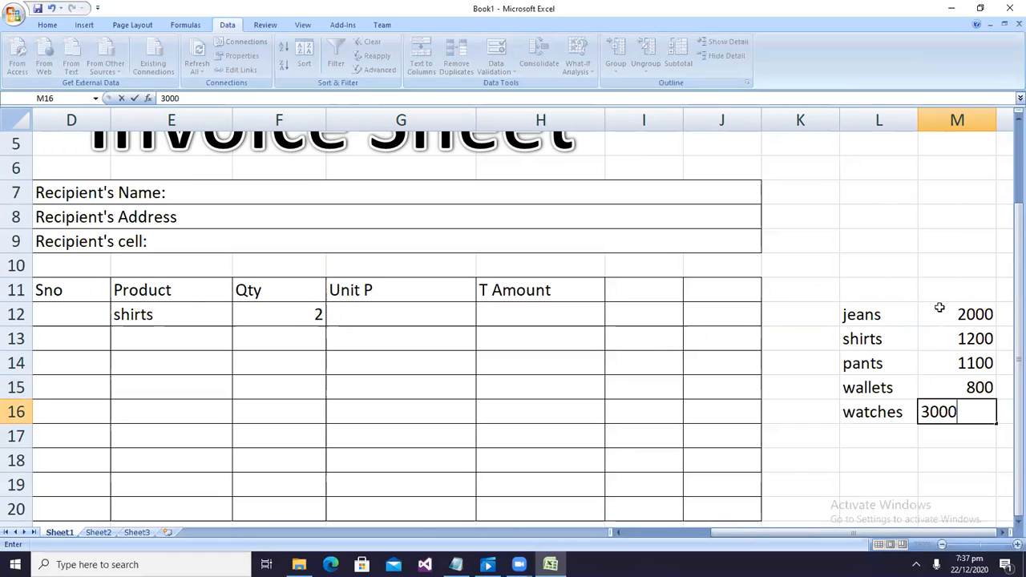
{"action": "key", "text": "Return"}
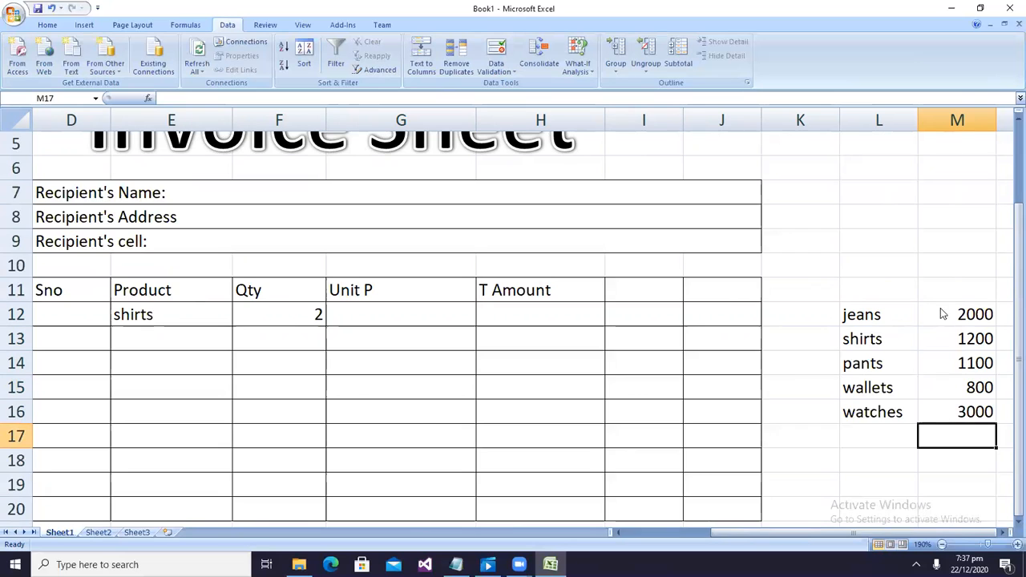
{"action": "key", "text": "Left"}
{"action": "key", "text": "Left"}
{"action": "key", "text": "Left"}
{"action": "key", "text": "Left"}
{"action": "key", "text": "Left"}
{"action": "key", "text": "Left"}
{"action": "key", "text": "Left"}
{"action": "key", "text": "Up"}
{"action": "key", "text": "Up"}
{"action": "key", "text": "Up"}
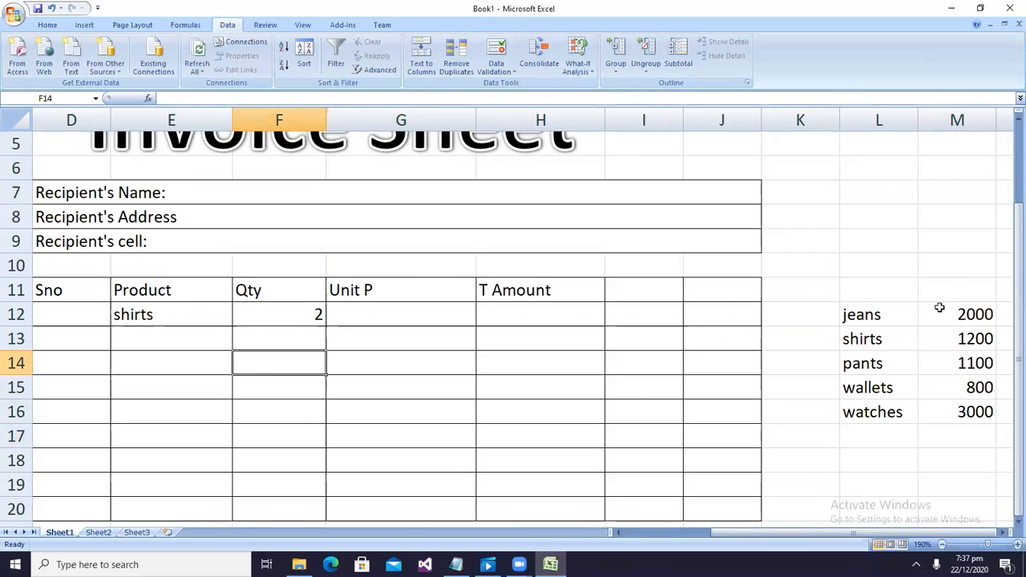
{"action": "key", "text": "Left"}
{"action": "key", "text": "Left"}
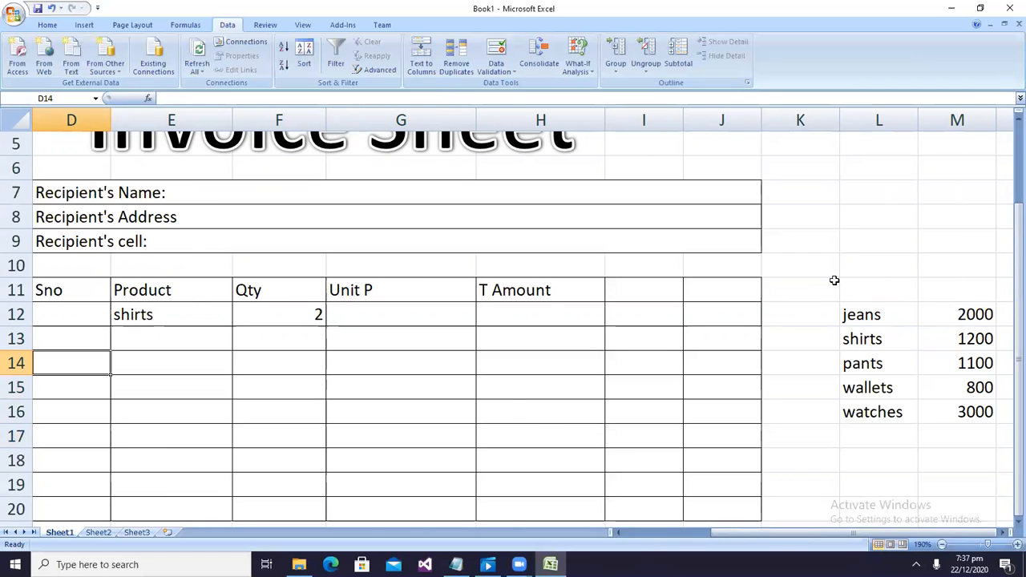
Start an IF formula in G12 that tests E12=L12 and returns +M12, the jeans price, when true
{"action": "scroll", "coordinate": [834, 280], "scroll_direction": "down", "scroll_amount": 1}
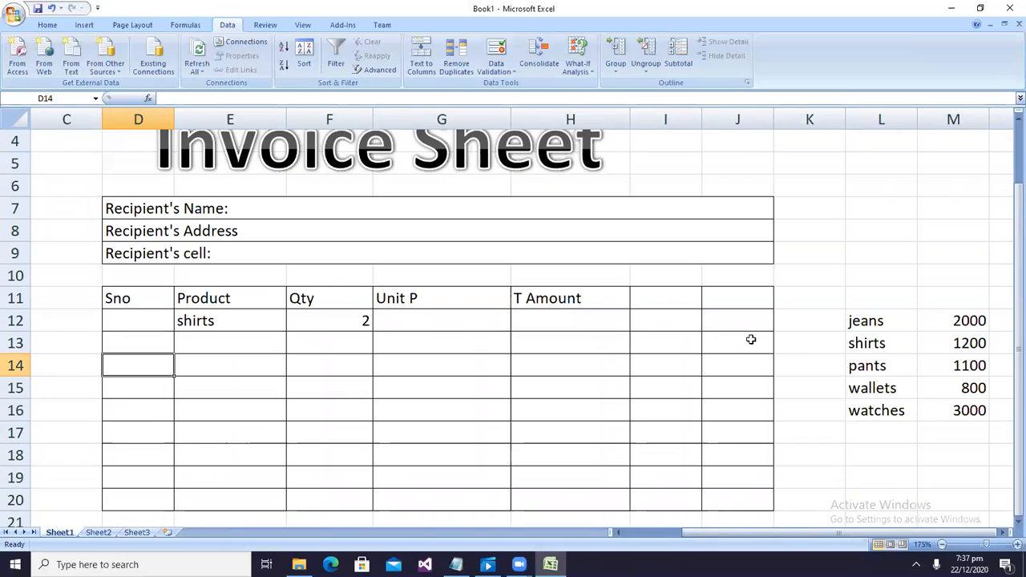
{"action": "left_click", "coordinate": [421, 324]}
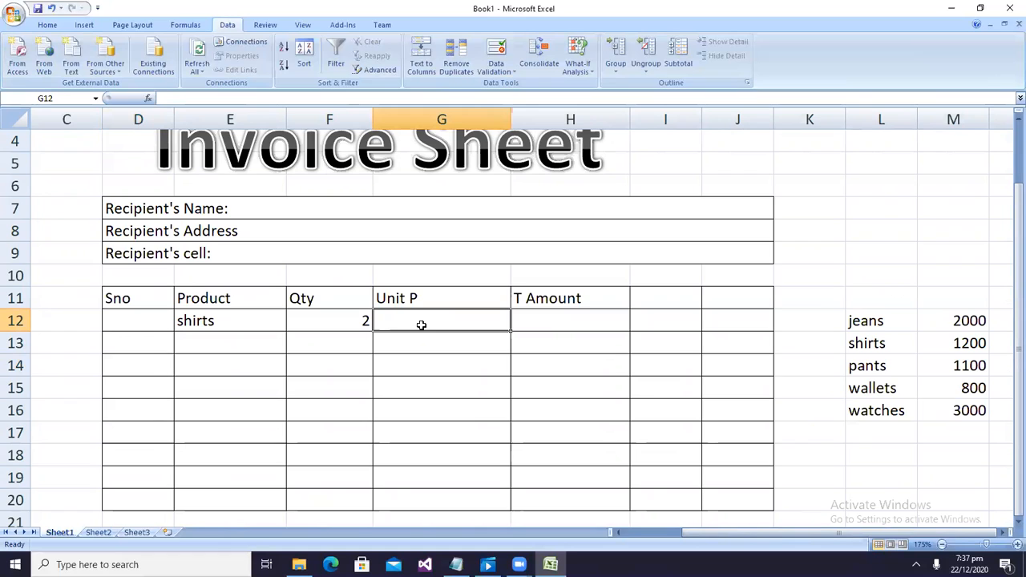
{"action": "type", "text": "=if"}
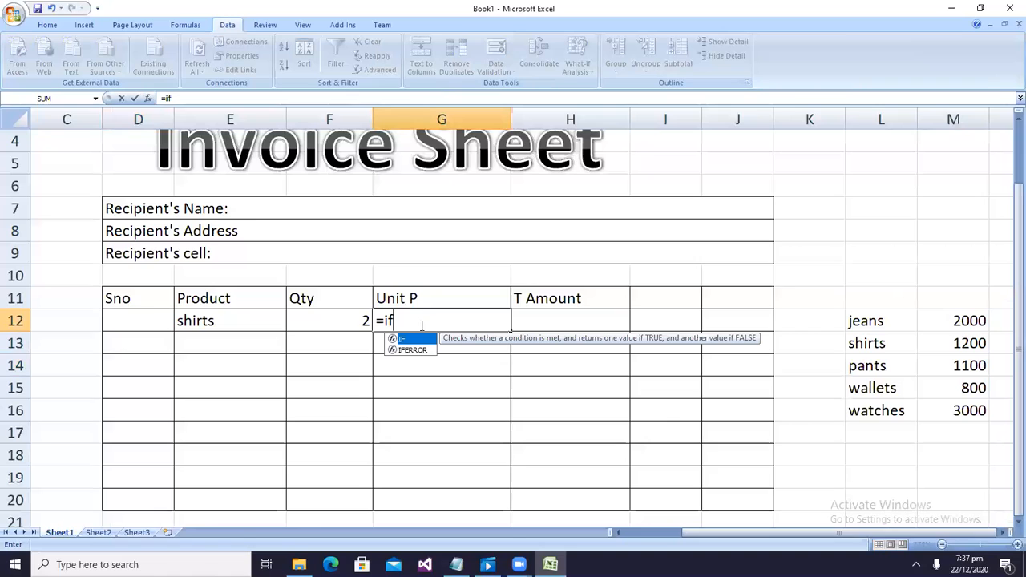
{"action": "type", "text": "("}
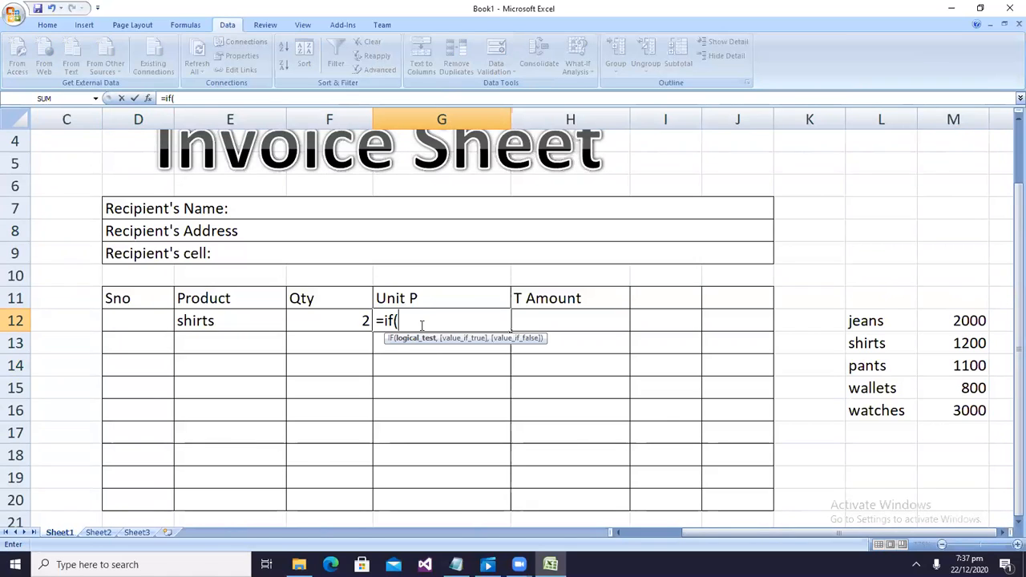
{"action": "left_click", "coordinate": [214, 323]}
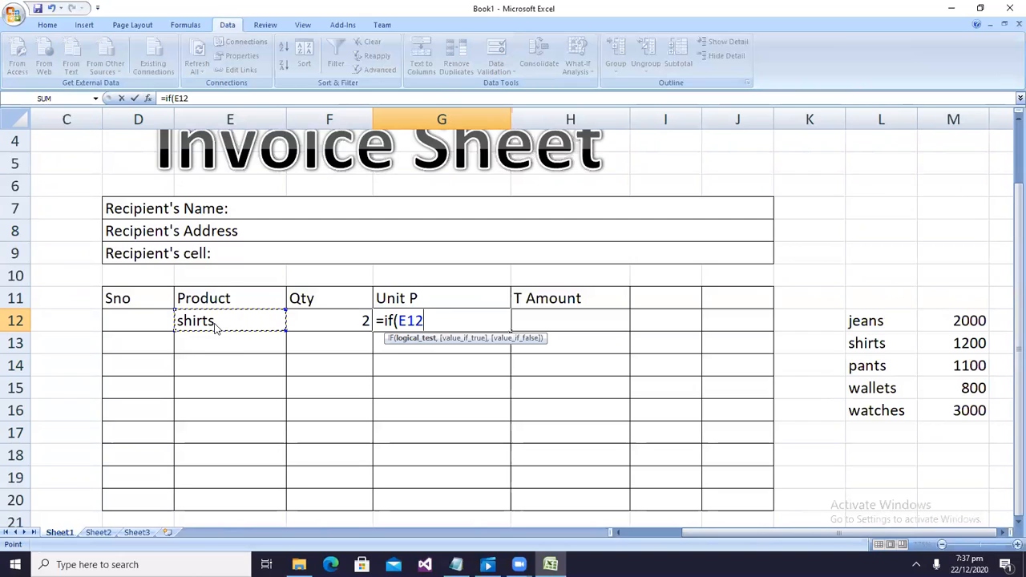
{"action": "type", "text": "="}
{"action": "left_click", "coordinate": [858, 319]}
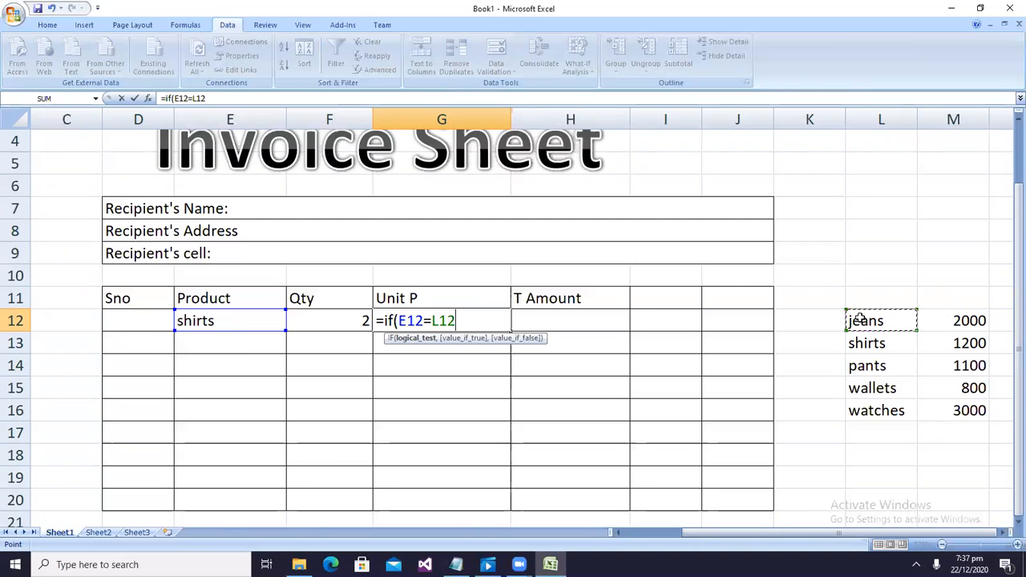
{"action": "type", "text": ",+"}
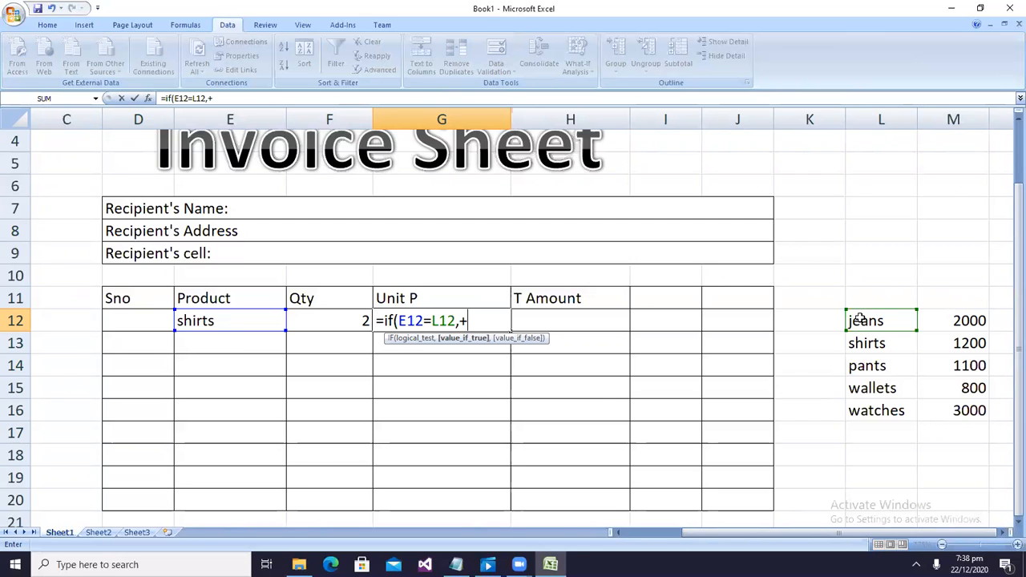
{"action": "left_click", "coordinate": [950, 323]}
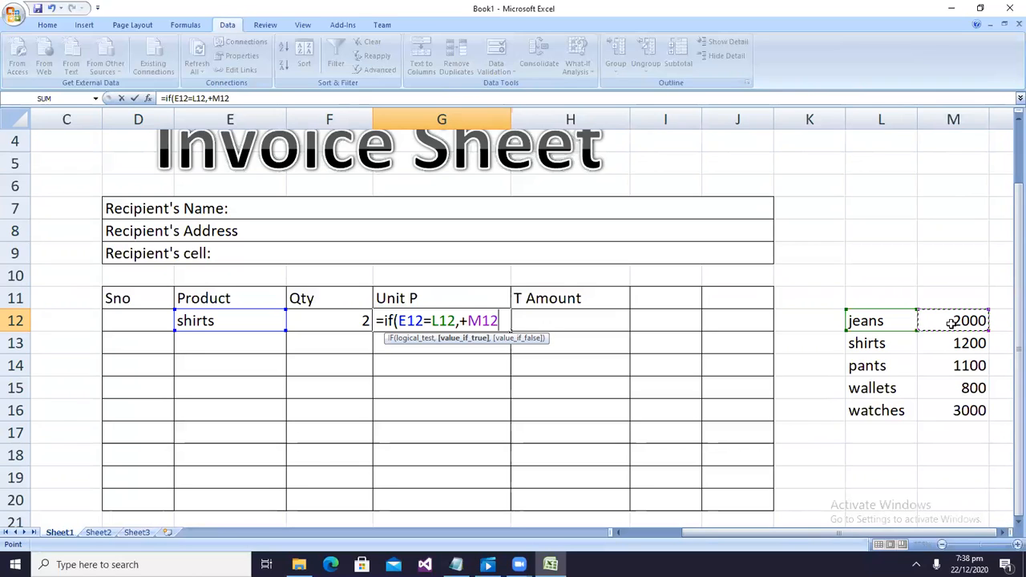
Nest a second IF in the G12 formula that tests E12=L13 and returns +M13 for shirts
{"action": "type", "text": ",if"}
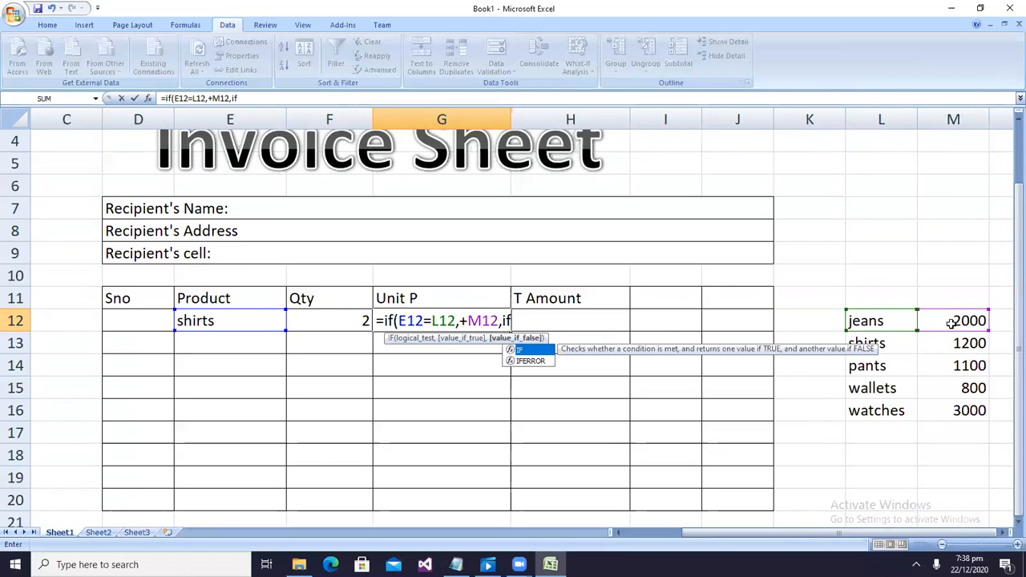
{"action": "type", "text": "("}
{"action": "left_click", "coordinate": [233, 322]}
{"action": "type", "text": "="}
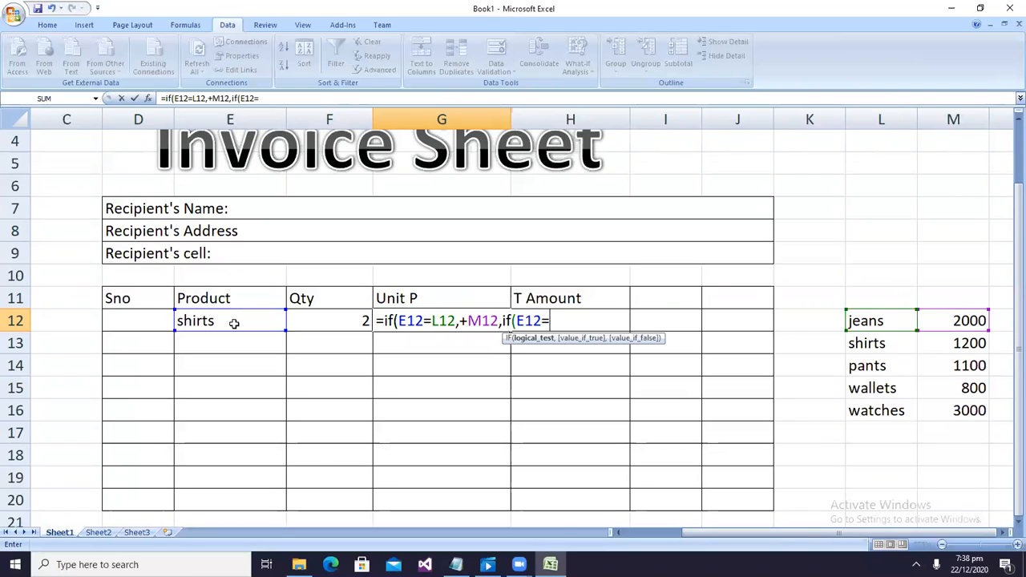
{"action": "left_click", "coordinate": [865, 341]}
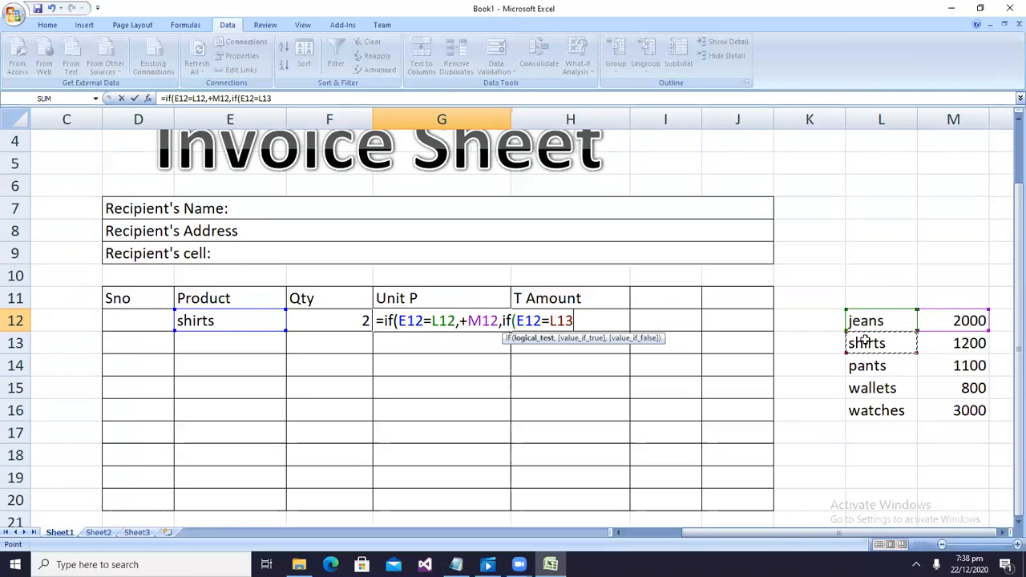
{"action": "type", "text": ",+"}
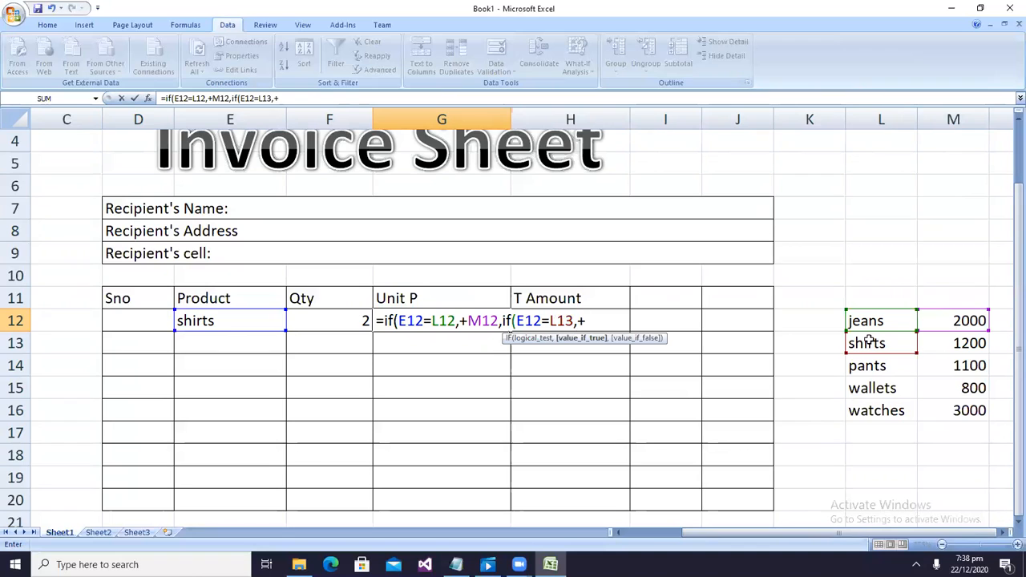
{"action": "left_click", "coordinate": [945, 345]}
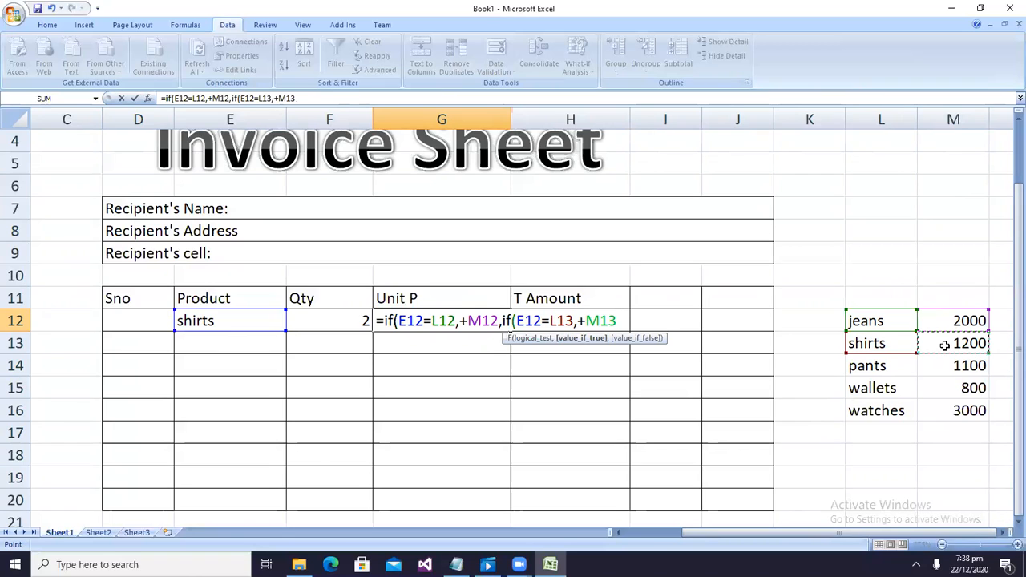
Nest a third IF testing E12=L14 and returning +M14 for pants, then close all three brackets and enter the G12 formula
{"action": "type", "text": ",u\\"}
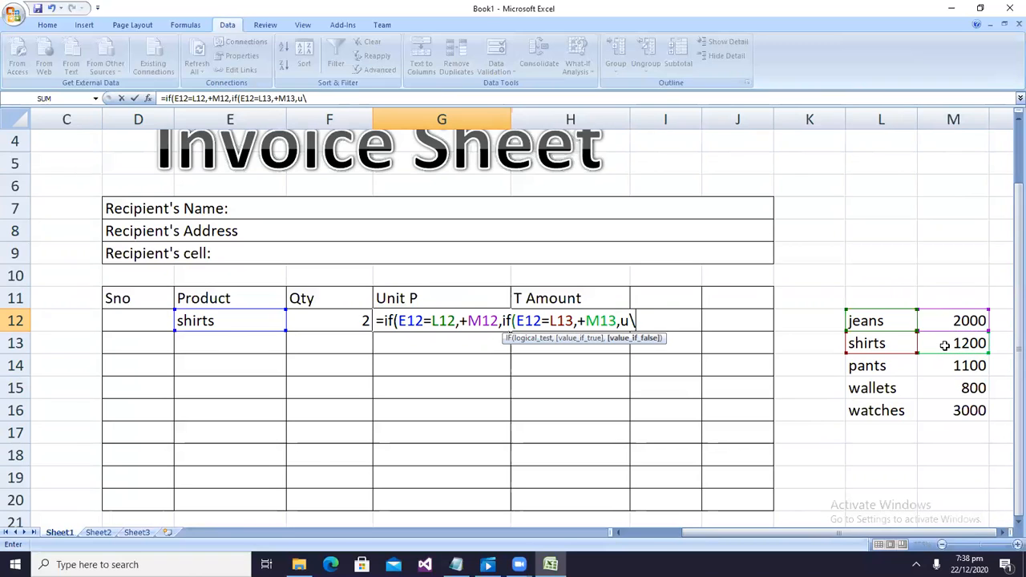
{"action": "key", "text": "BackSpace"}
{"action": "key", "text": "BackSpace"}
{"action": "type", "text": "if("}
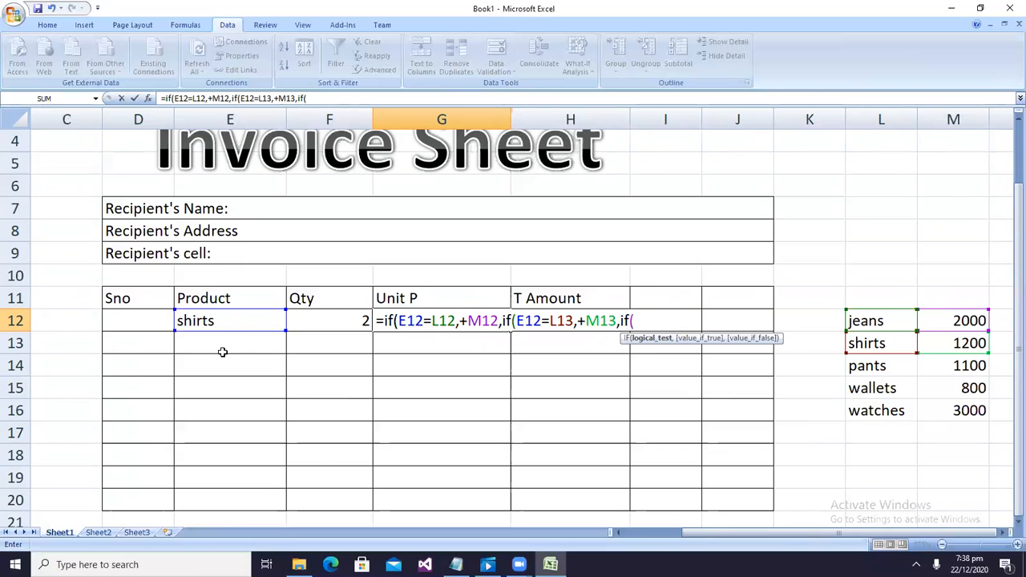
{"action": "left_click", "coordinate": [192, 320]}
{"action": "type", "text": "="}
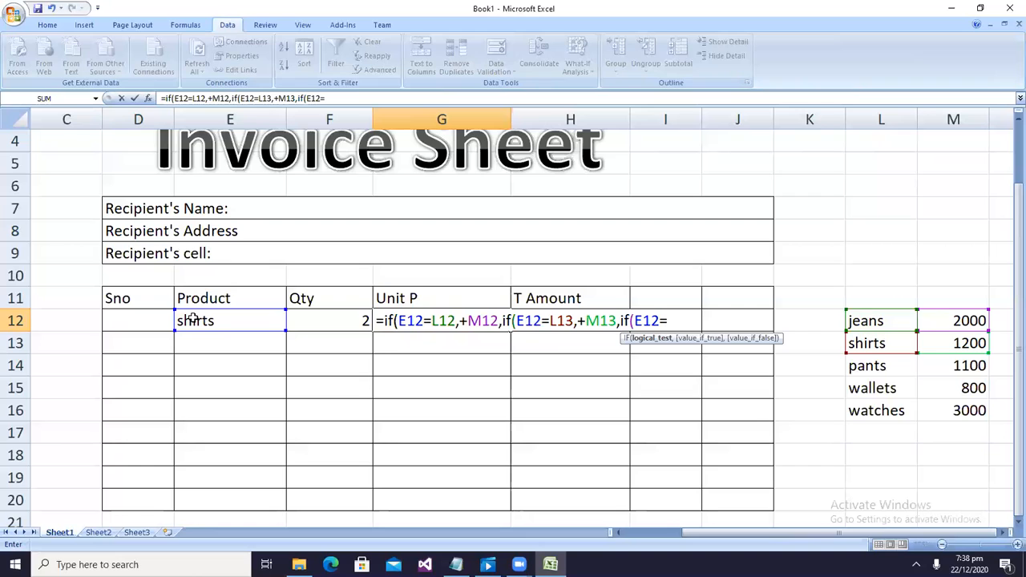
{"action": "left_click", "coordinate": [867, 368]}
{"action": "type", "text": ",+"}
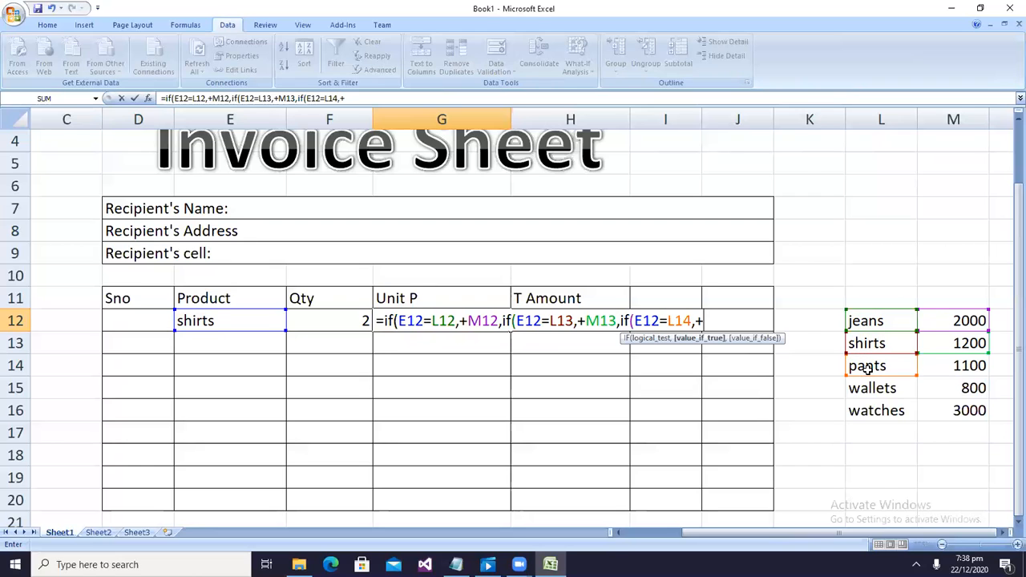
{"action": "left_click", "coordinate": [961, 367]}
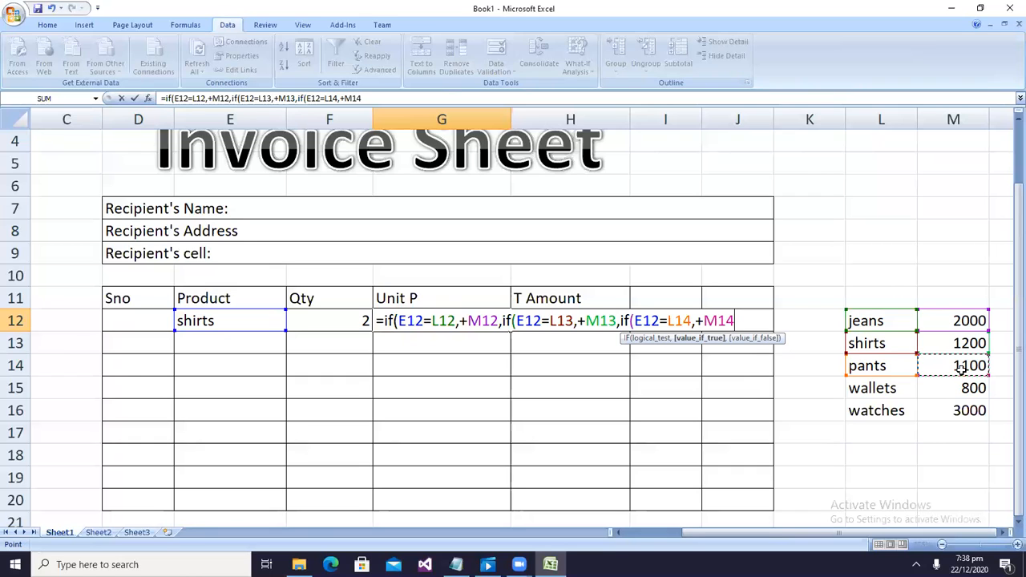
{"action": "type", "text": ")))"}
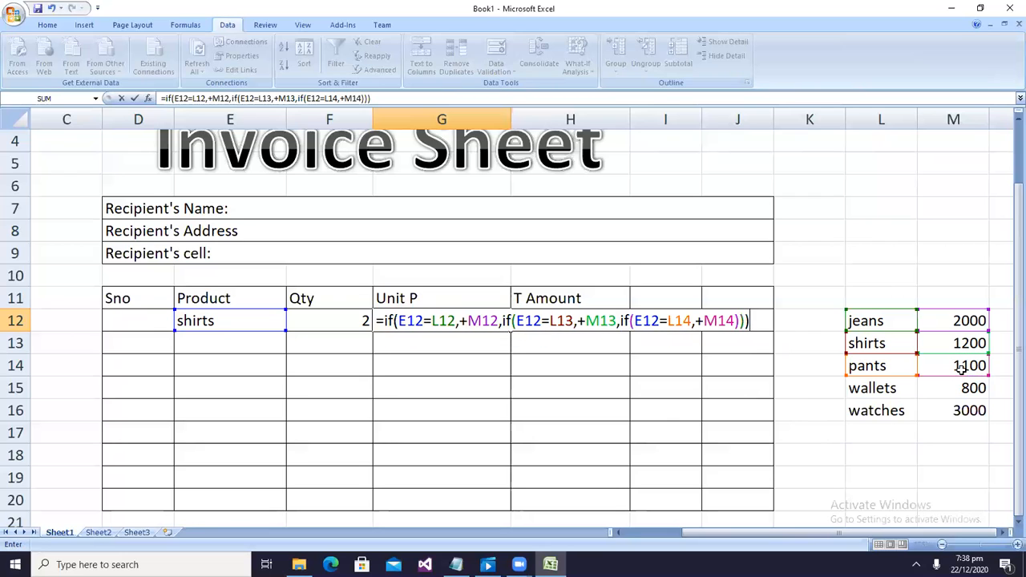
{"action": "key", "text": "Return"}
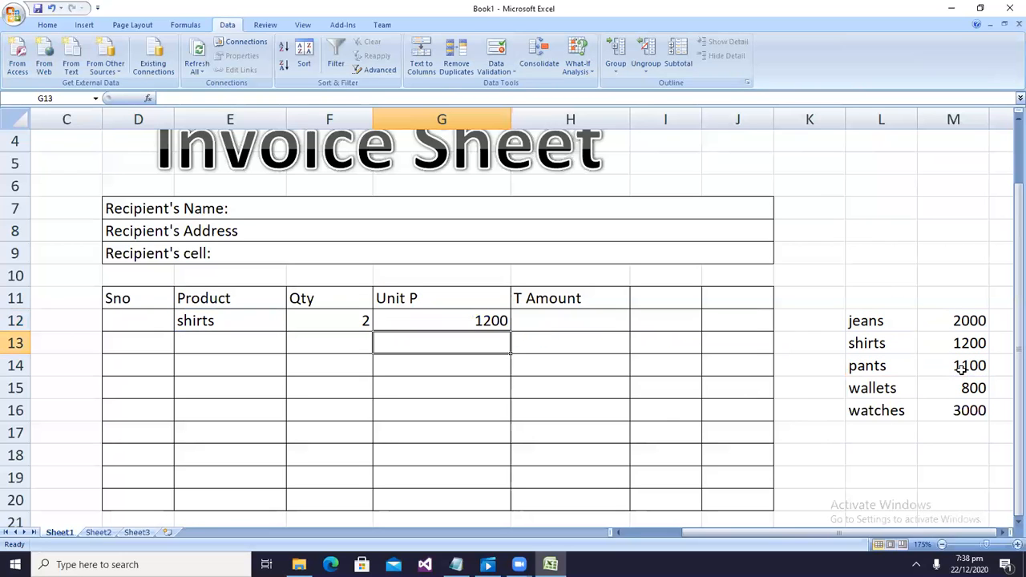
Test the price lookup by switching the E12 product to pants and then to jeans from its dropdown
{"action": "left_click", "coordinate": [239, 333]}
{"action": "left_click", "coordinate": [246, 326]}
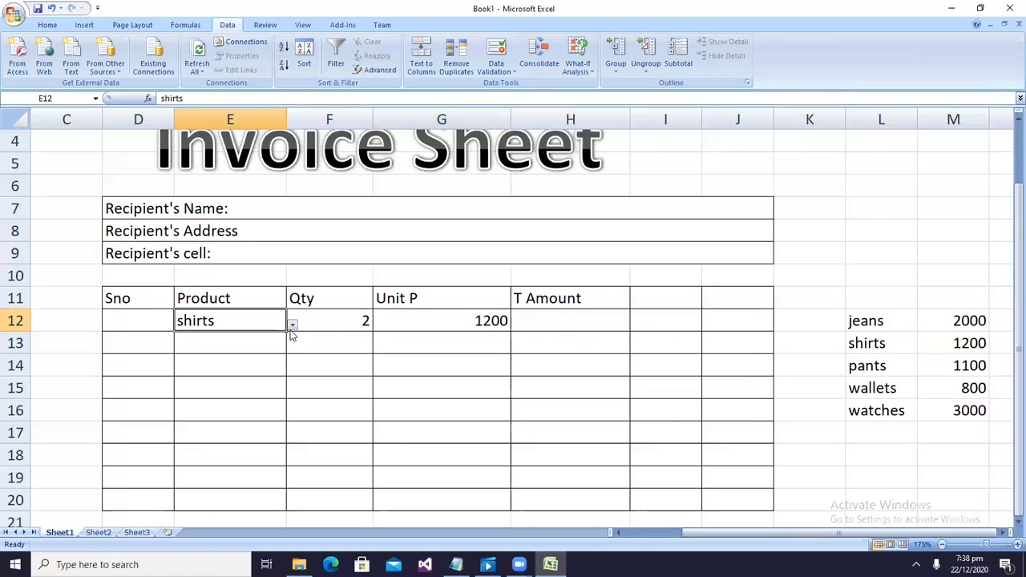
{"action": "left_click", "coordinate": [292, 326]}
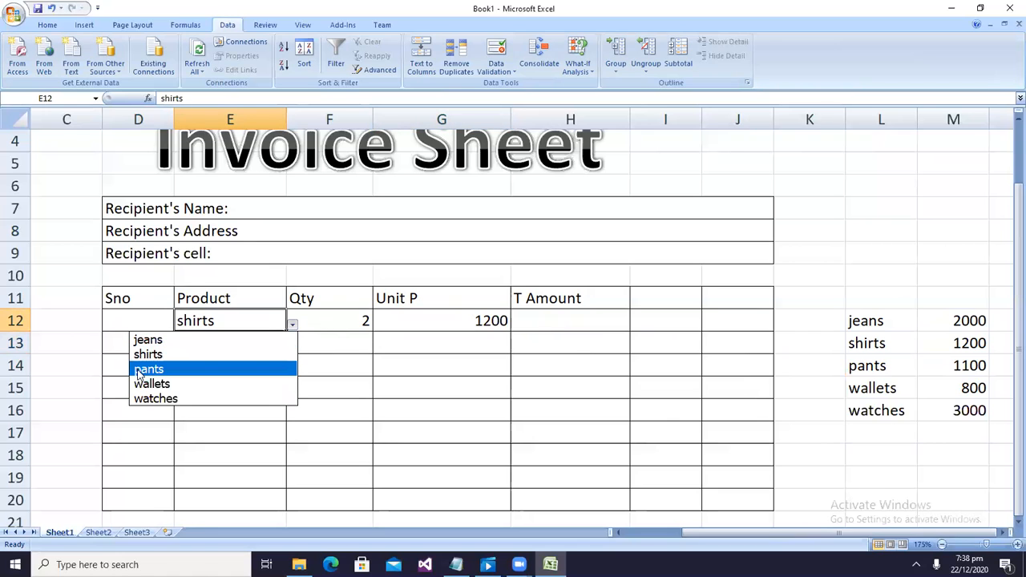
{"action": "left_click", "coordinate": [138, 371]}
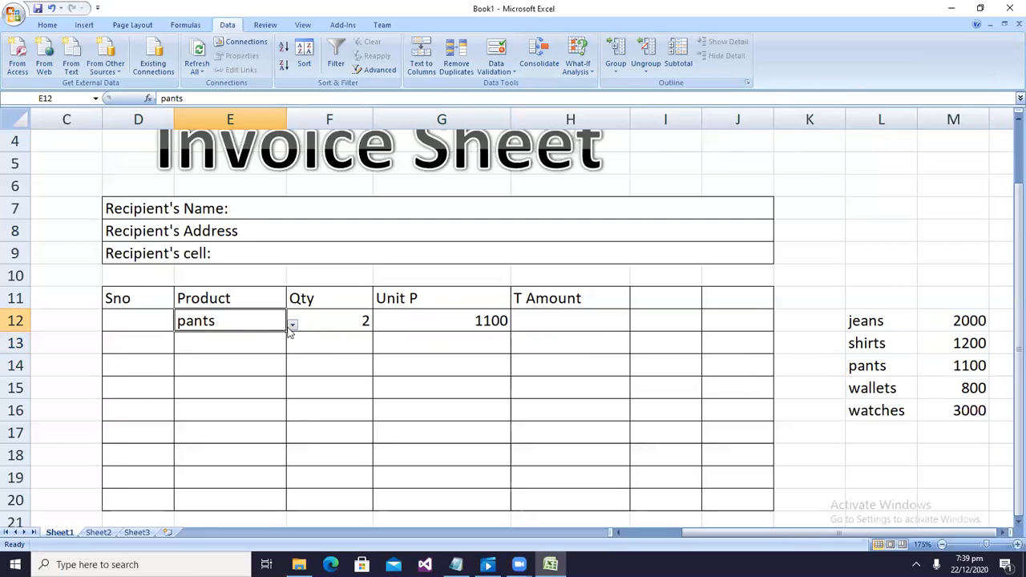
{"action": "left_click", "coordinate": [292, 325]}
{"action": "left_click", "coordinate": [148, 340]}
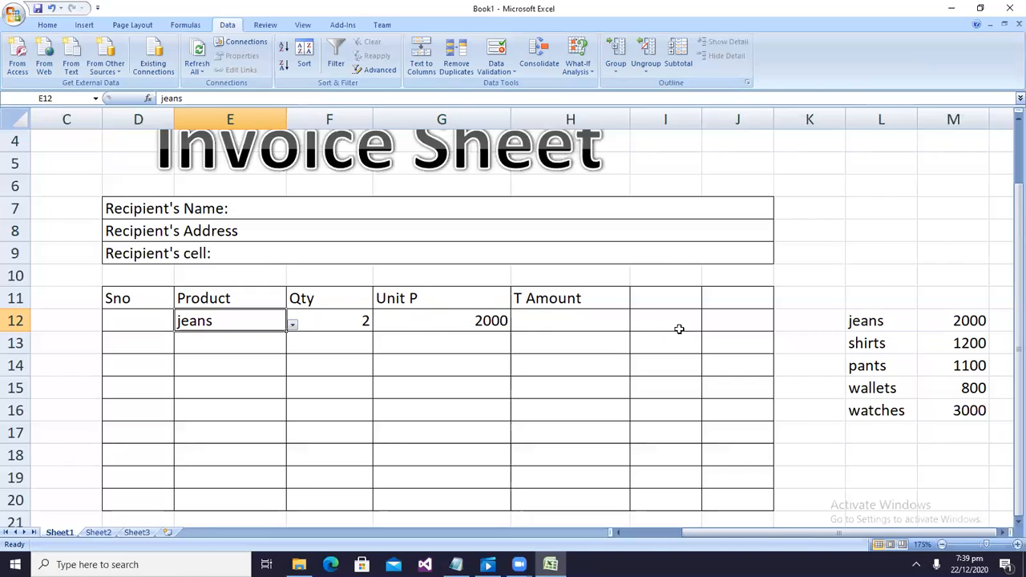
Enter the formula =sum(F12*G12) in H12 to compute the first item's total amount
{"action": "left_click", "coordinate": [543, 321]}
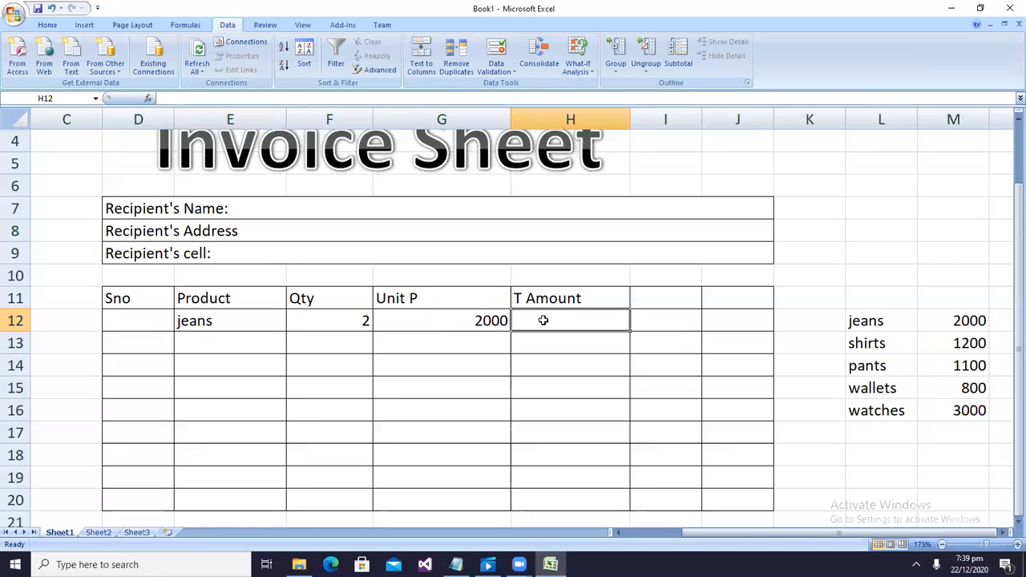
{"action": "type", "text": "=sum("}
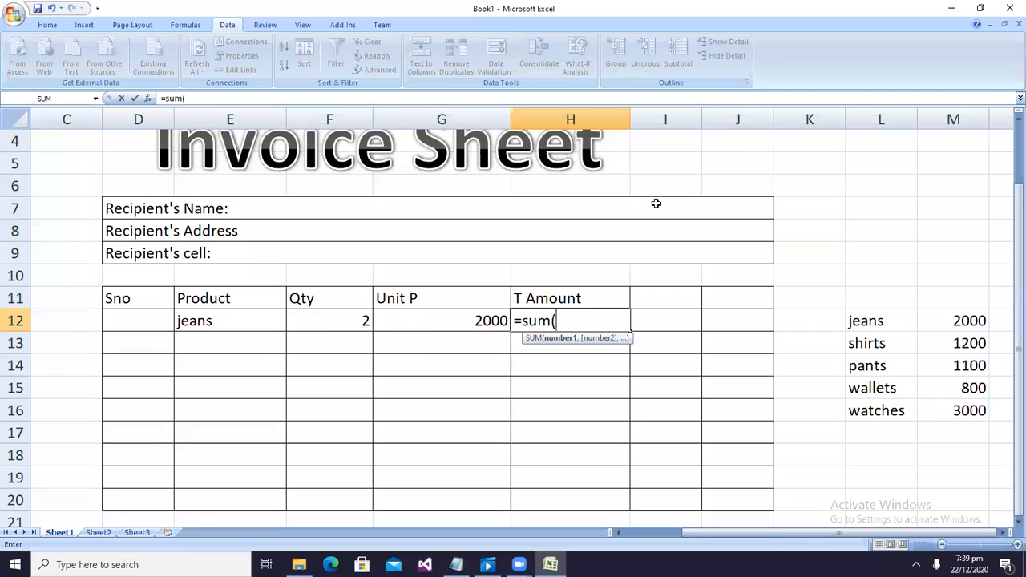
{"action": "left_click", "coordinate": [311, 325]}
{"action": "type", "text": "*"}
{"action": "left_click", "coordinate": [398, 321]}
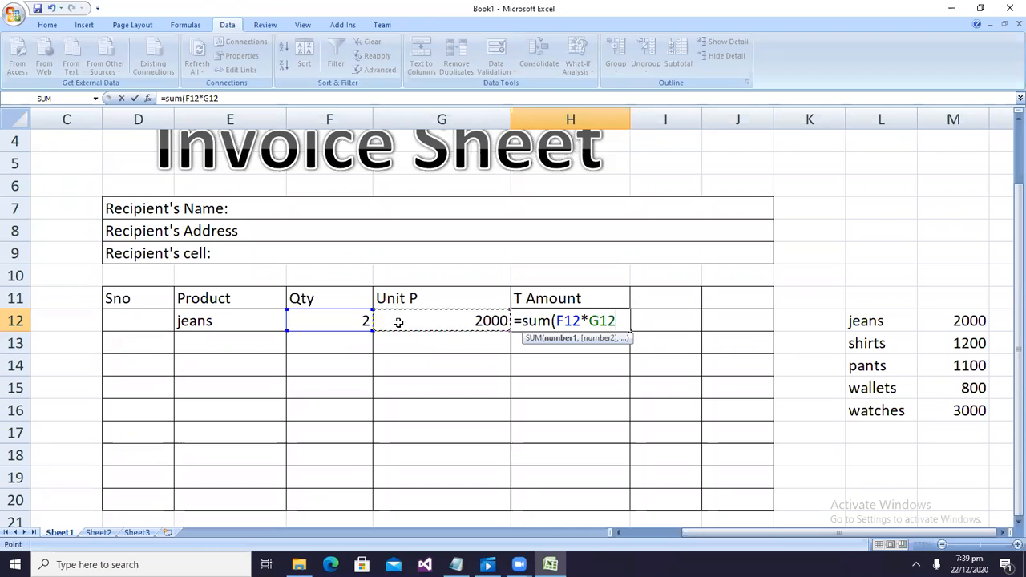
{"action": "type", "text": ")"}
{"action": "key", "text": "Return"}
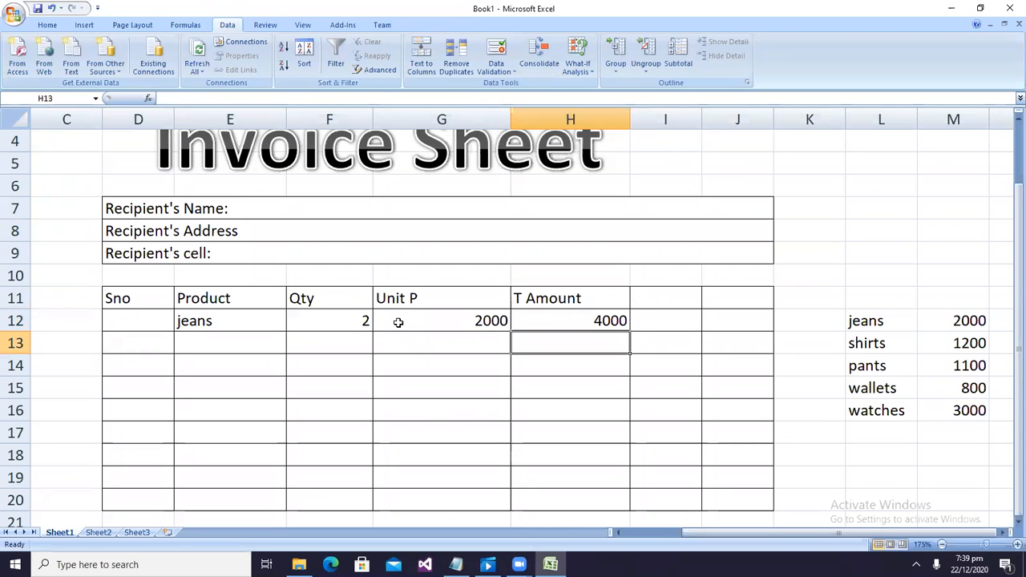
Add a second item in row 13, choosing shirts from the E13 dropdown and entering a quantity of 2 in F13
{"action": "key", "text": "Left"}
{"action": "key", "text": "Left"}
{"action": "key", "text": "Left"}
{"action": "key", "text": "Left"}
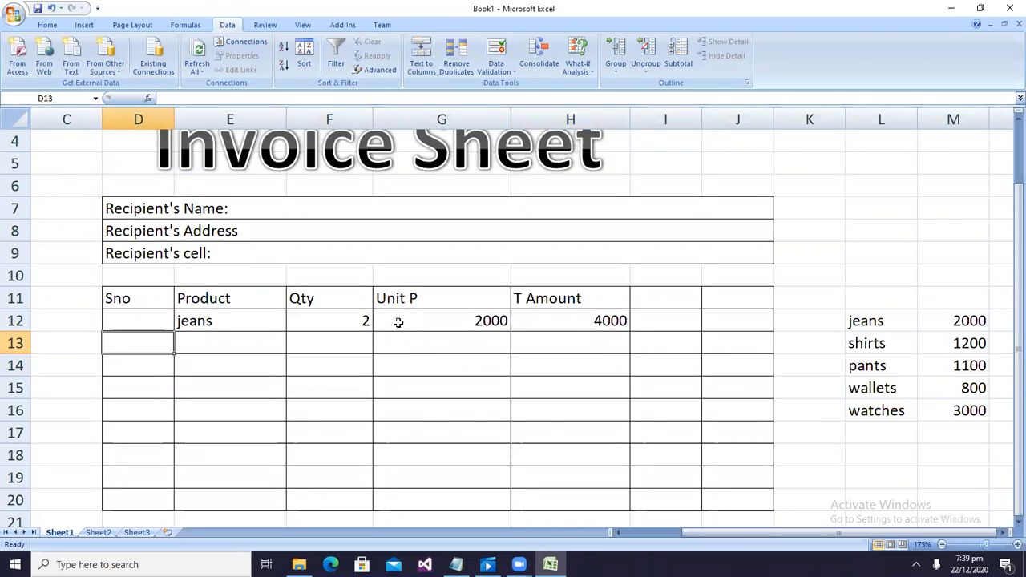
{"action": "key", "text": "Right"}
{"action": "left_click", "coordinate": [398, 321]}
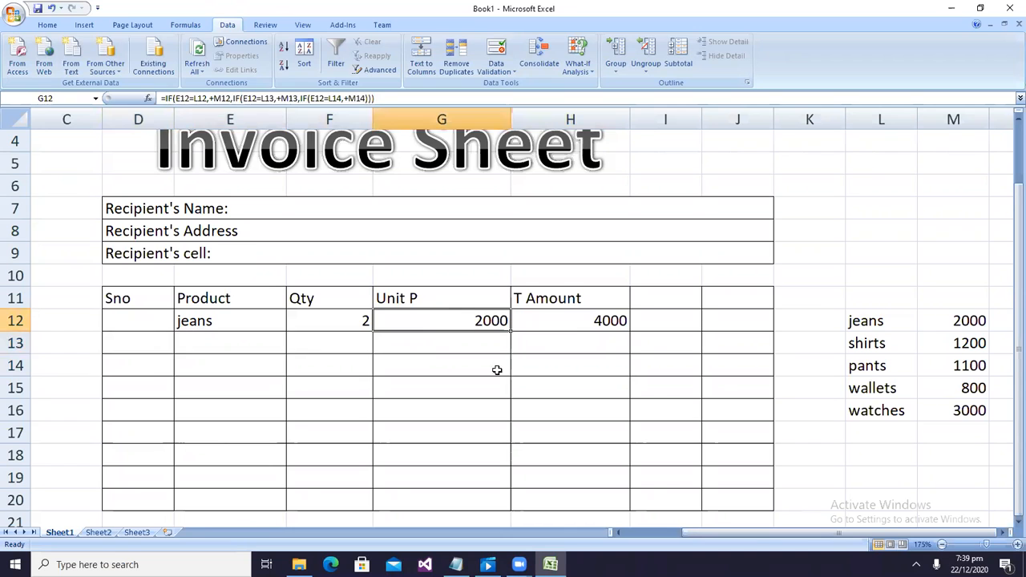
{"action": "left_click", "coordinate": [277, 344]}
{"action": "key", "text": "alt+Down"}
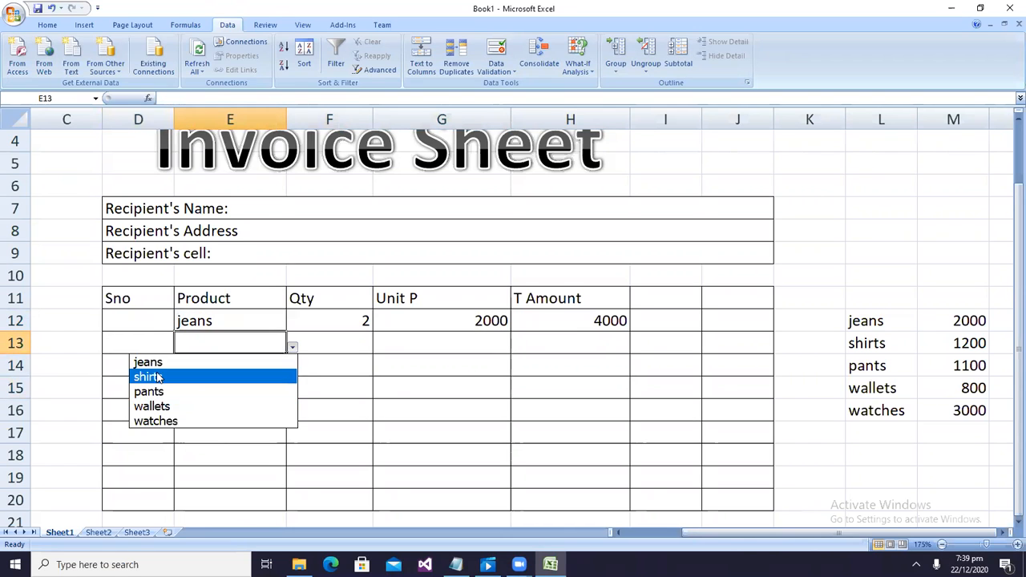
{"action": "left_click", "coordinate": [157, 375]}
{"action": "left_click", "coordinate": [330, 342]}
{"action": "type", "text": "2"}
{"action": "key", "text": "Return"}
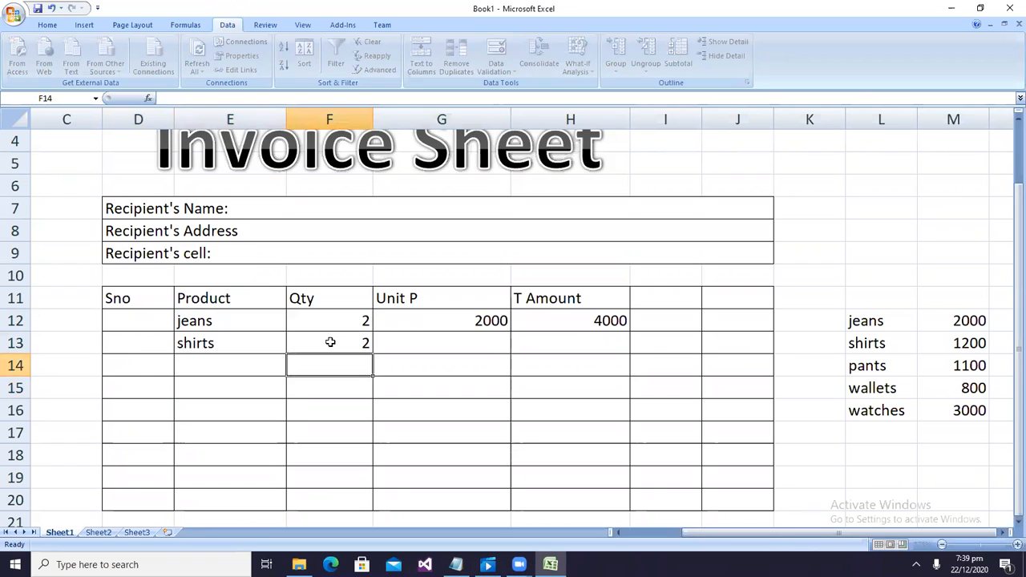
Fill the unit price formula from G12 down to G13
{"action": "key", "text": "Up"}
{"action": "key", "text": "Up"}
{"action": "key", "text": "Right"}
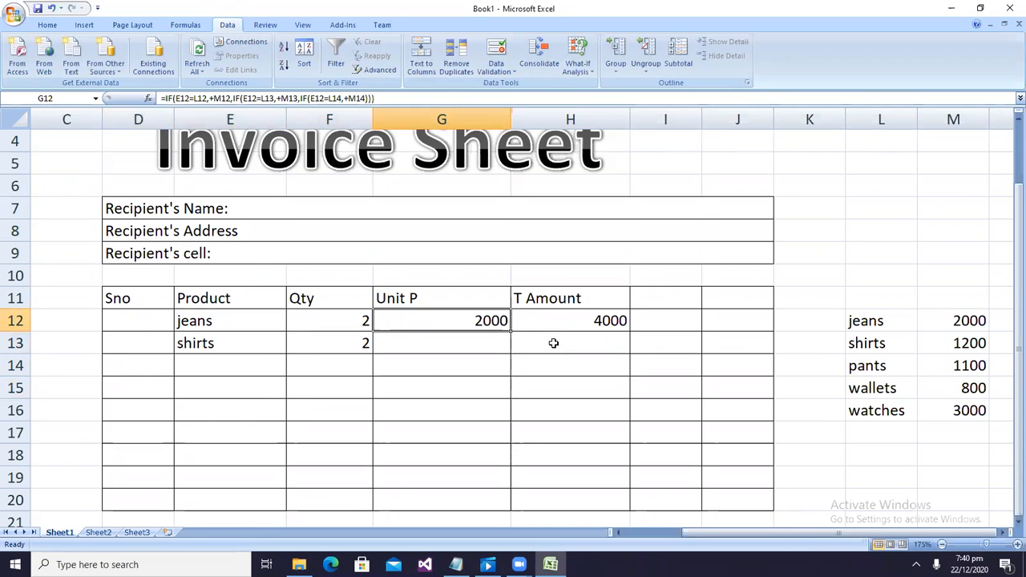
{"action": "scroll", "coordinate": [553, 342], "scroll_direction": "up", "scroll_amount": 1}
{"action": "scroll", "coordinate": [553, 342], "scroll_direction": "up", "scroll_amount": 4}
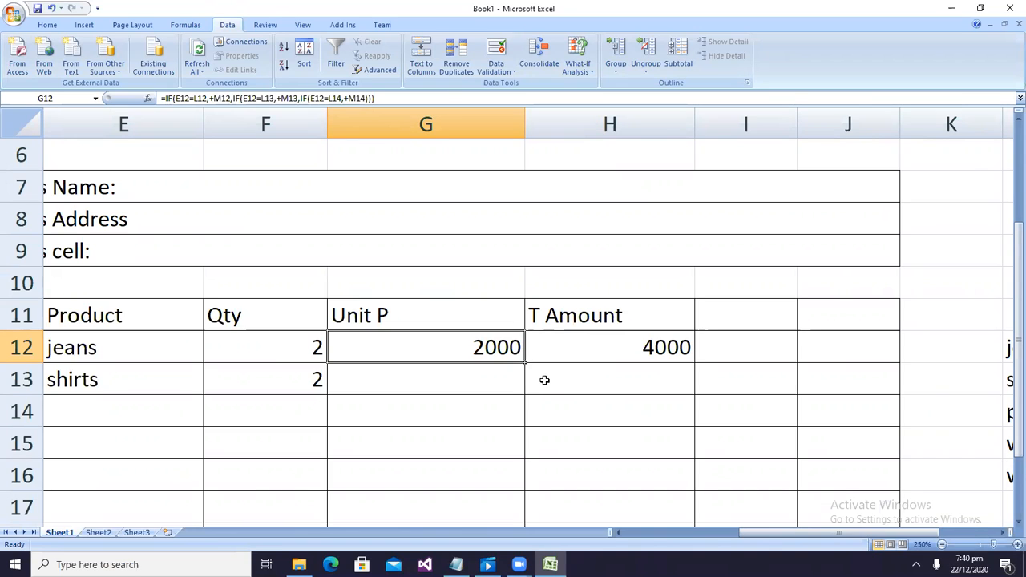
{"action": "left_click_drag", "start_coordinate": [525, 362], "coordinate": [525, 396]}
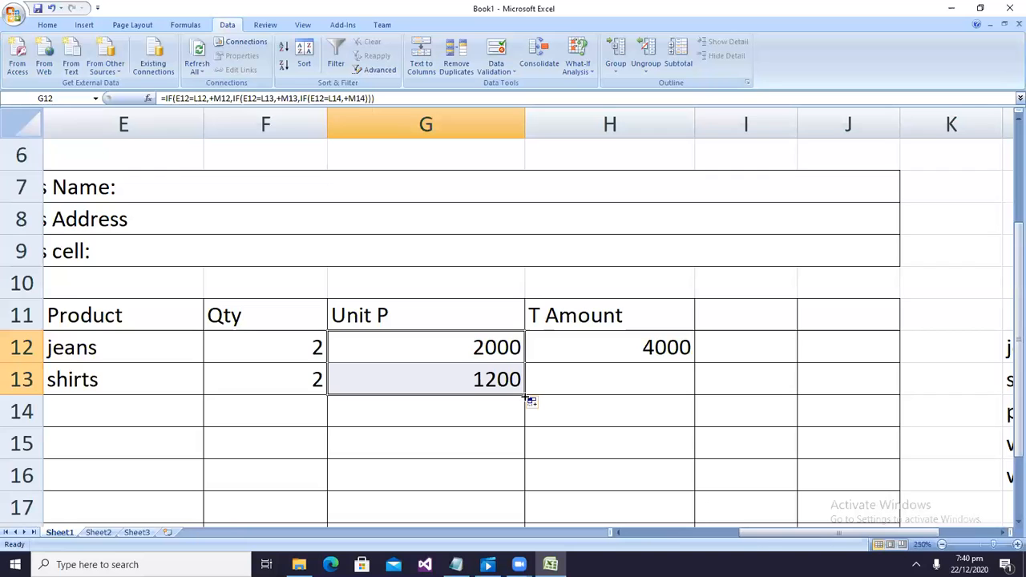
Check the unit price formula in G13, and switch the E13 product to pants from its dropdown
{"action": "double_click", "coordinate": [461, 379]}
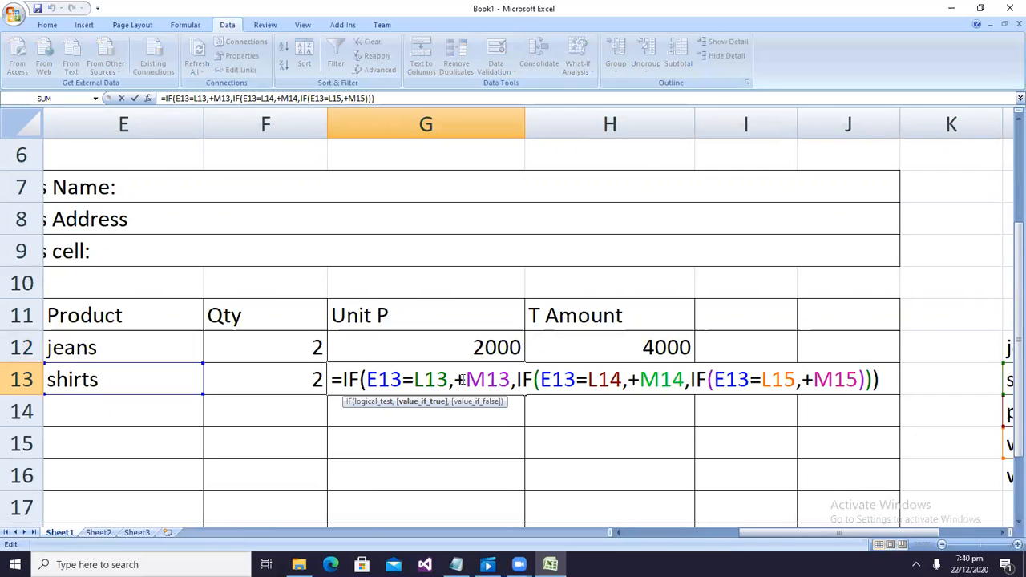
{"action": "key", "text": "Return"}
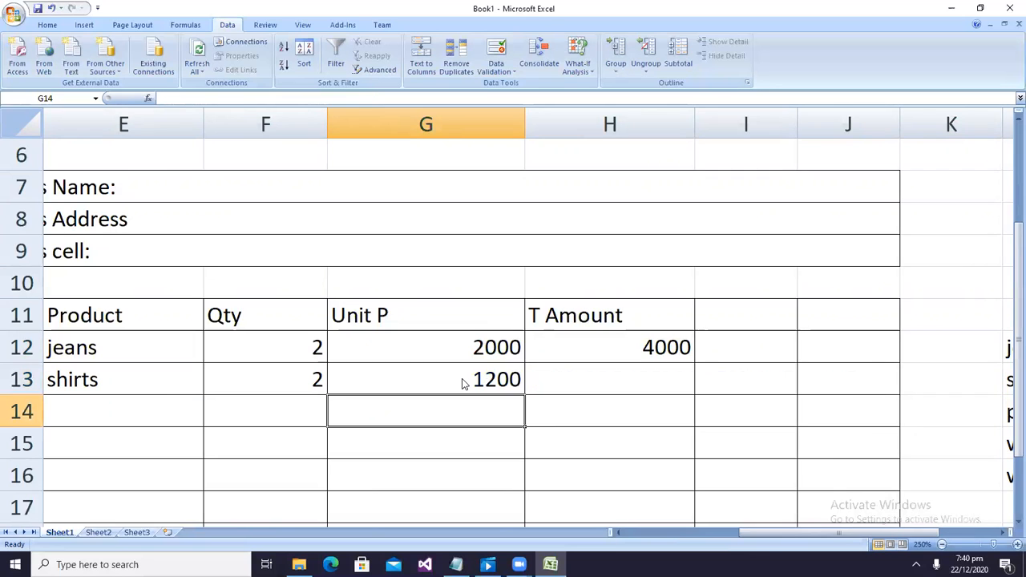
{"action": "left_click", "coordinate": [164, 382]}
{"action": "left_click", "coordinate": [208, 389]}
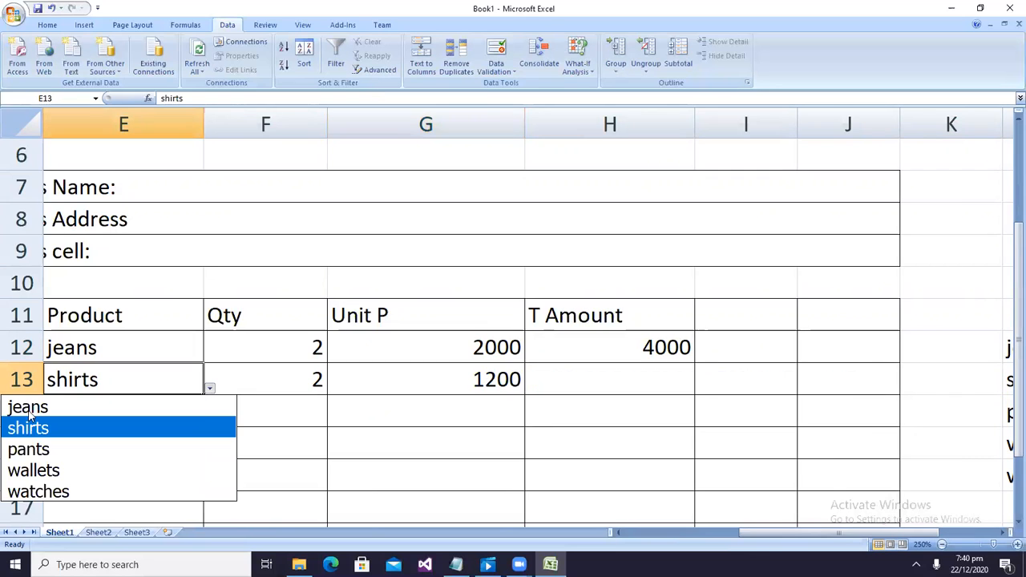
{"action": "left_click", "coordinate": [32, 449]}
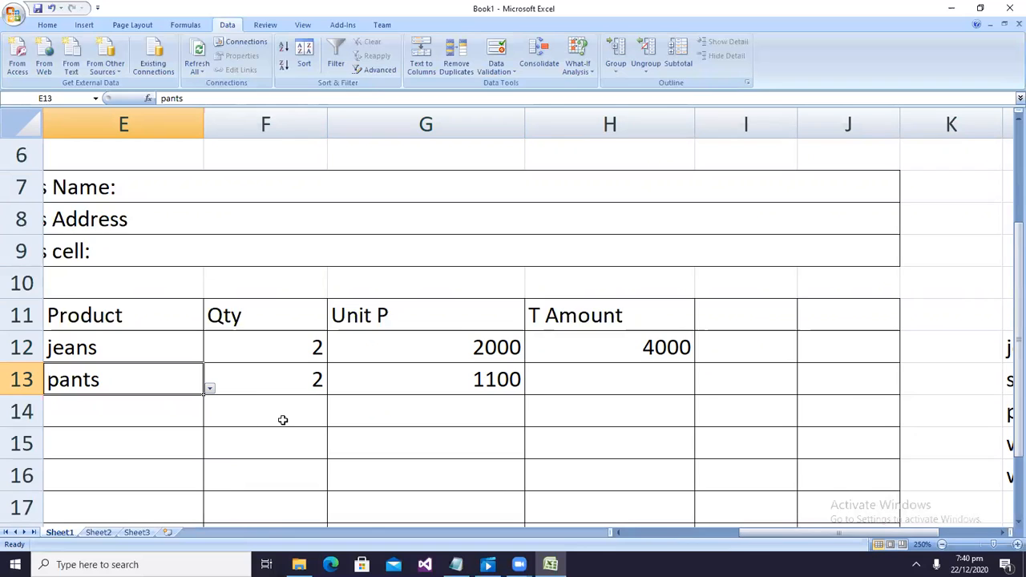
Clear the unit price in G13 and fill the formula from G12 down to G13 again
{"action": "left_click", "coordinate": [485, 378]}
{"action": "key", "text": "Delete"}
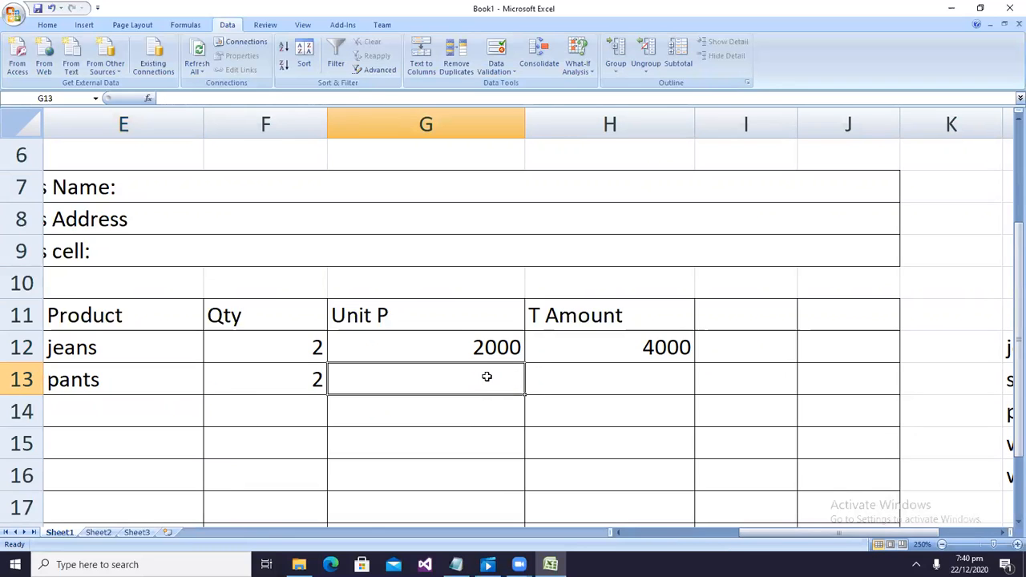
{"action": "left_click", "coordinate": [484, 348]}
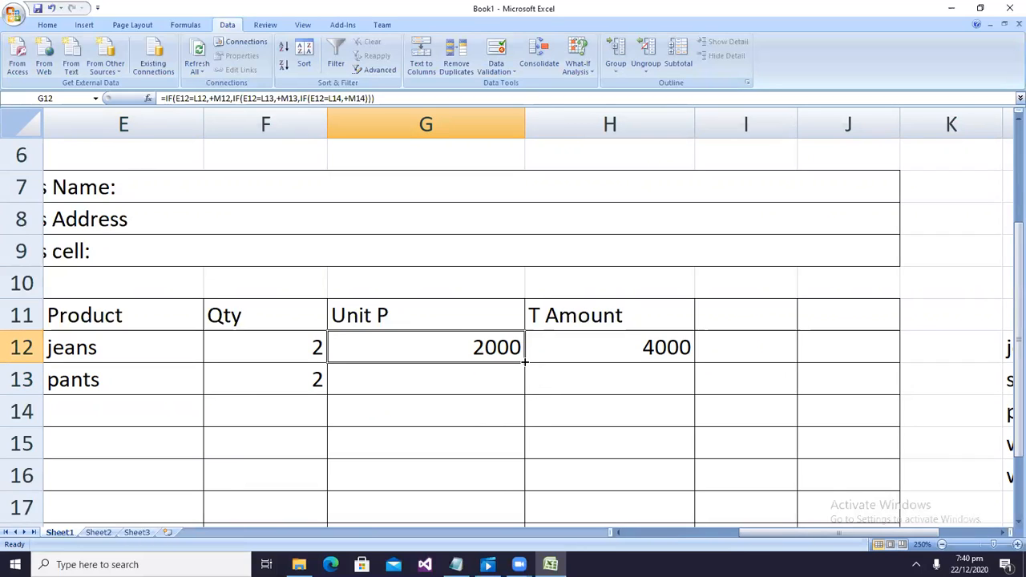
{"action": "left_click_drag", "start_coordinate": [524, 362], "coordinate": [525, 393]}
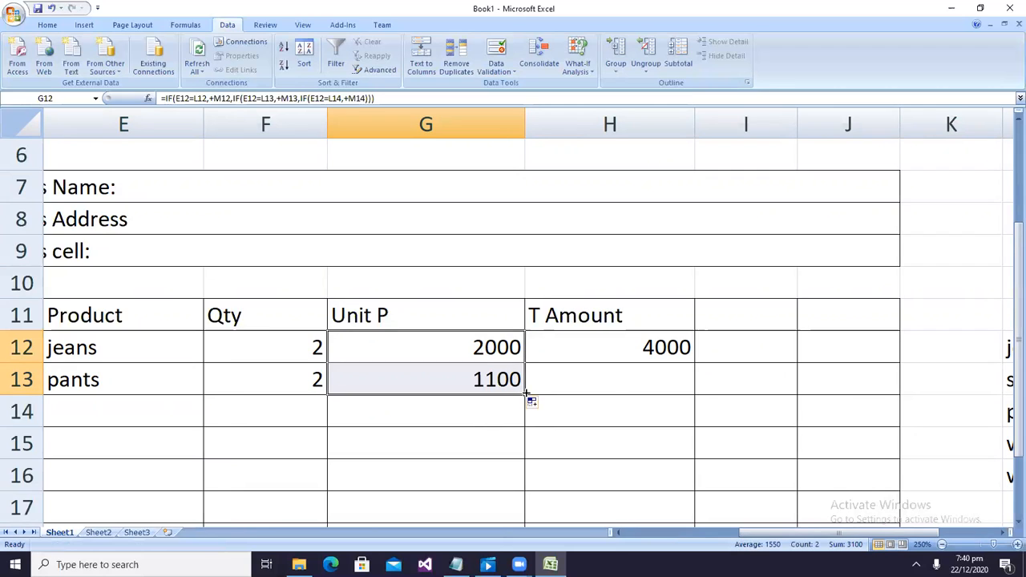
Fill the total amount formula from H12 down to H13
{"action": "left_click", "coordinate": [616, 398]}
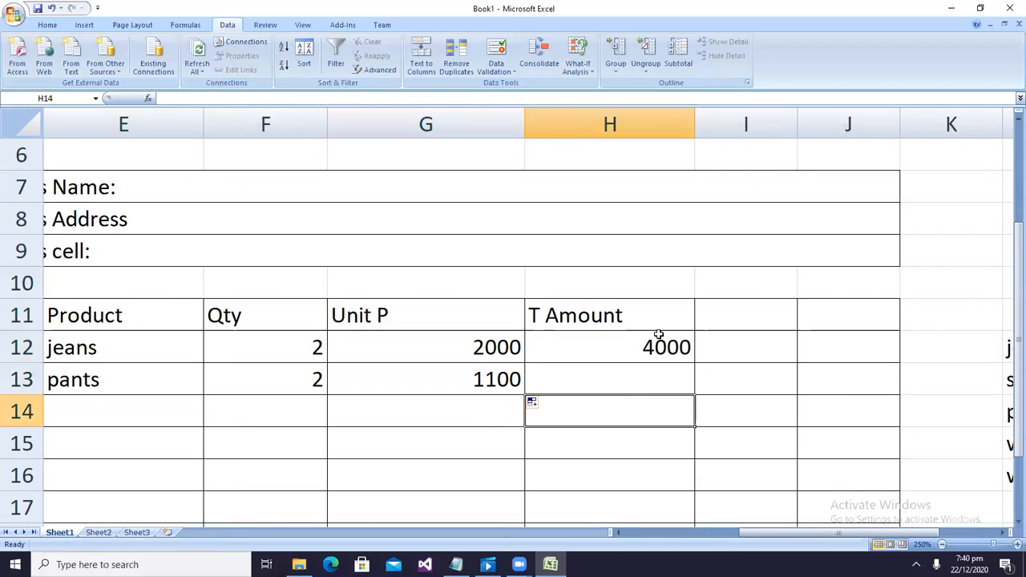
{"action": "left_click", "coordinate": [660, 340]}
{"action": "left_click_drag", "start_coordinate": [694, 362], "coordinate": [693, 388]}
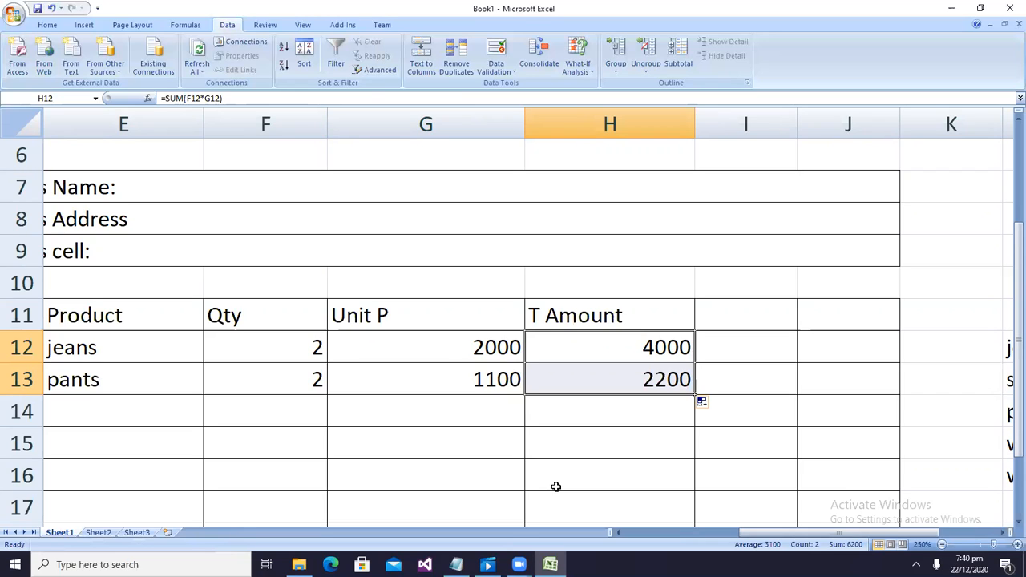
Enter the formula =sum(H12:H13) in H17 to add up the two items' total amounts
{"action": "left_click", "coordinate": [552, 496]}
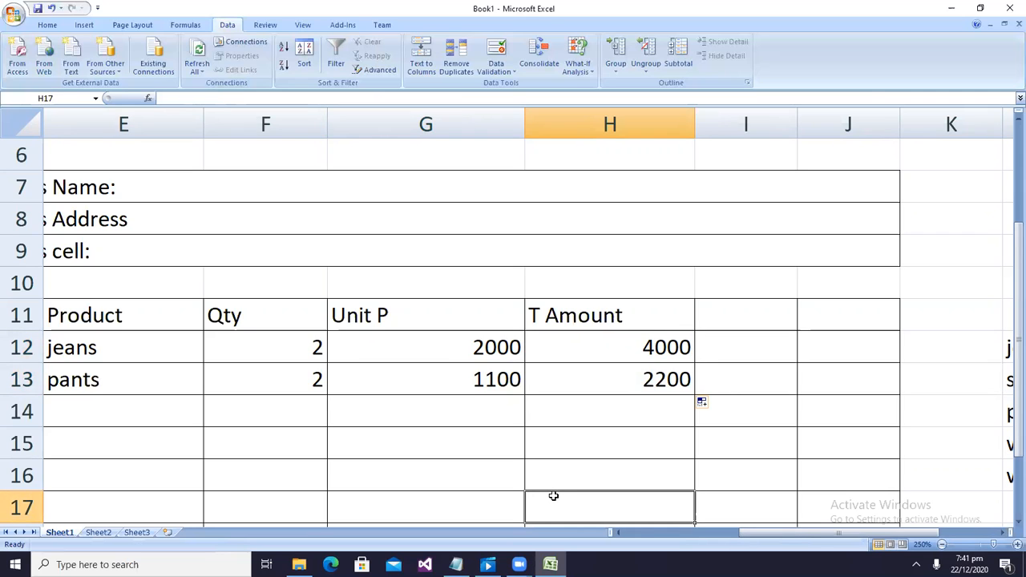
{"action": "type", "text": "=sum("}
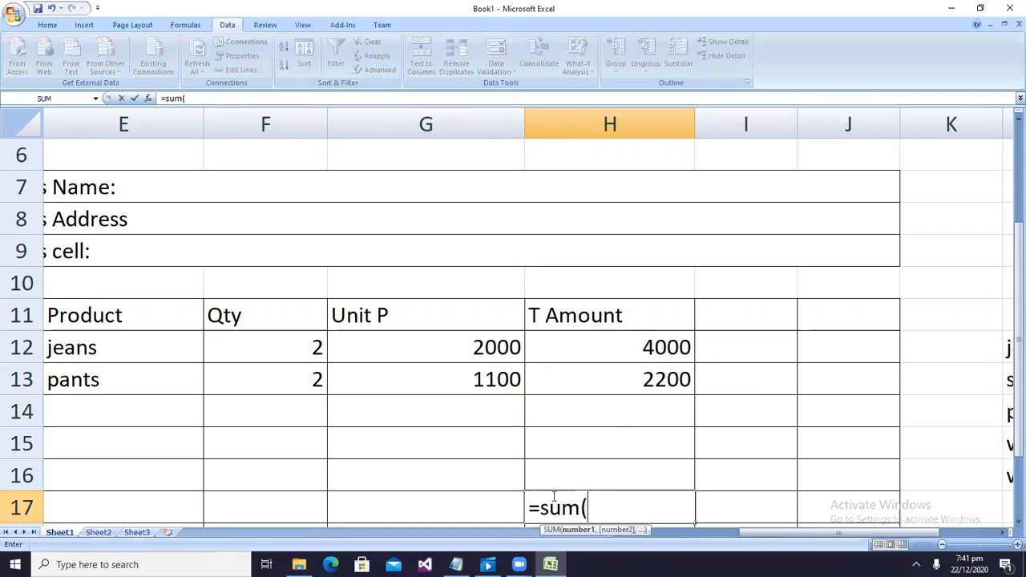
{"action": "left_click_drag", "start_coordinate": [613, 353], "coordinate": [610, 387]}
{"action": "type", "text": ")"}
{"action": "key", "text": "Return"}
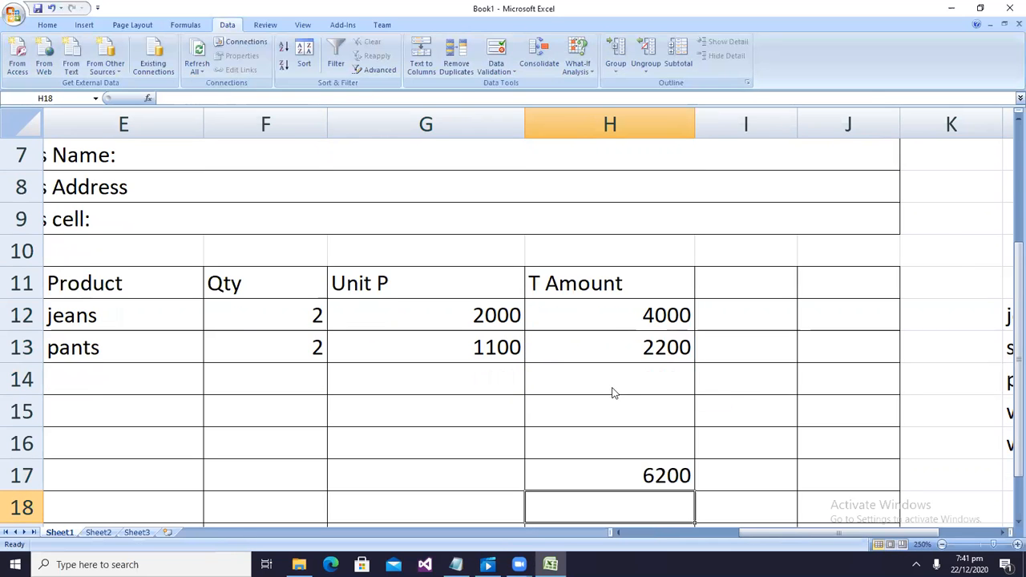
{"action": "scroll", "coordinate": [722, 323], "scroll_direction": "down", "scroll_amount": 3, "text": "ctrl"}
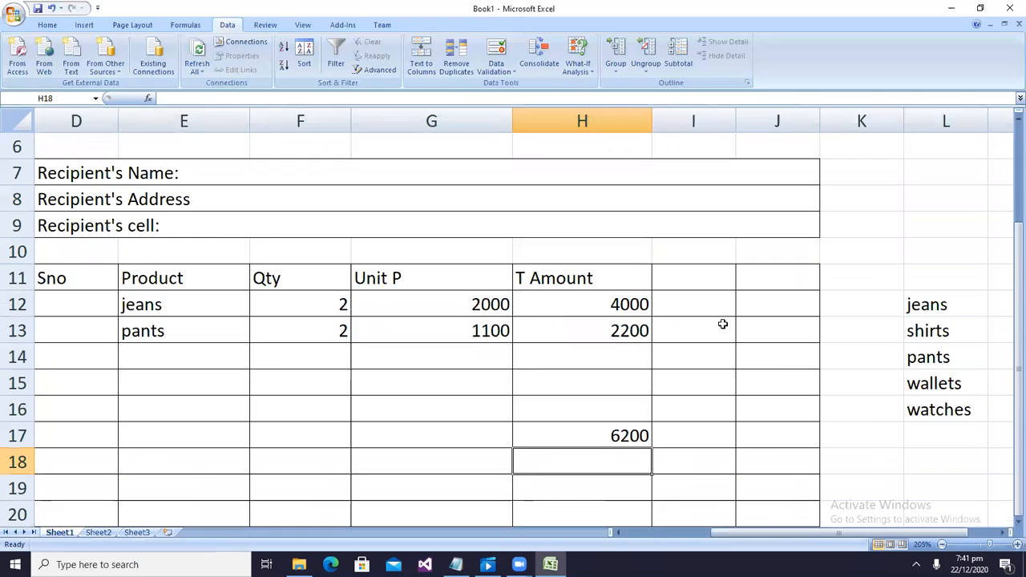
{"action": "scroll", "coordinate": [722, 324], "scroll_direction": "down", "scroll_amount": 1, "text": "ctrl"}
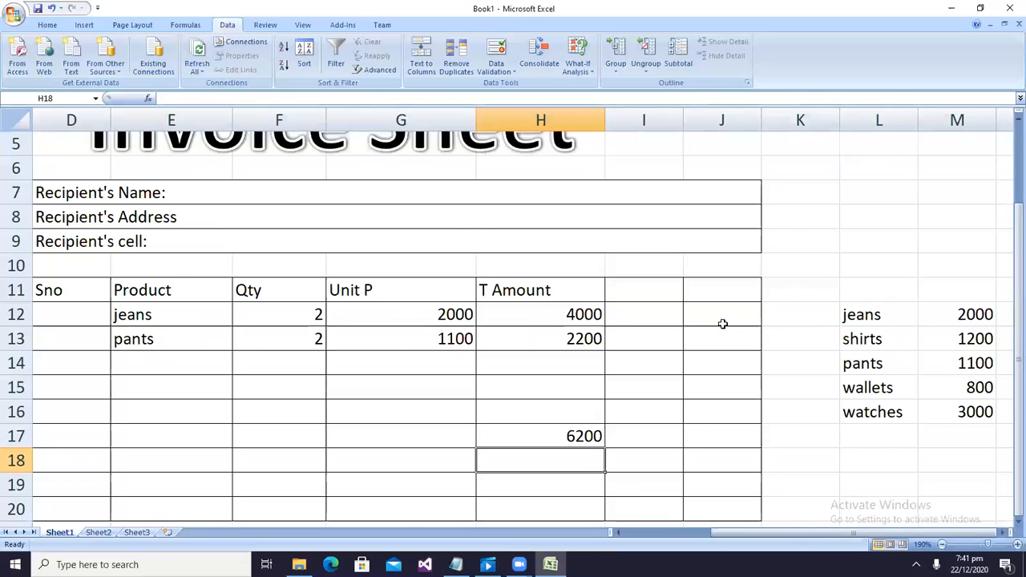
{"action": "scroll", "coordinate": [721, 323], "scroll_direction": "down", "scroll_amount": 2, "text": "ctrl"}
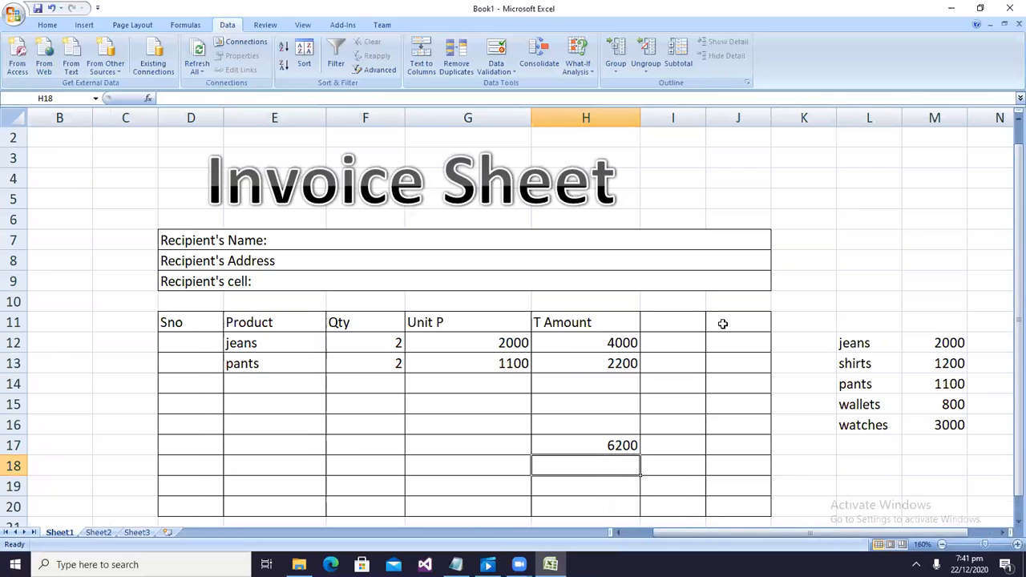